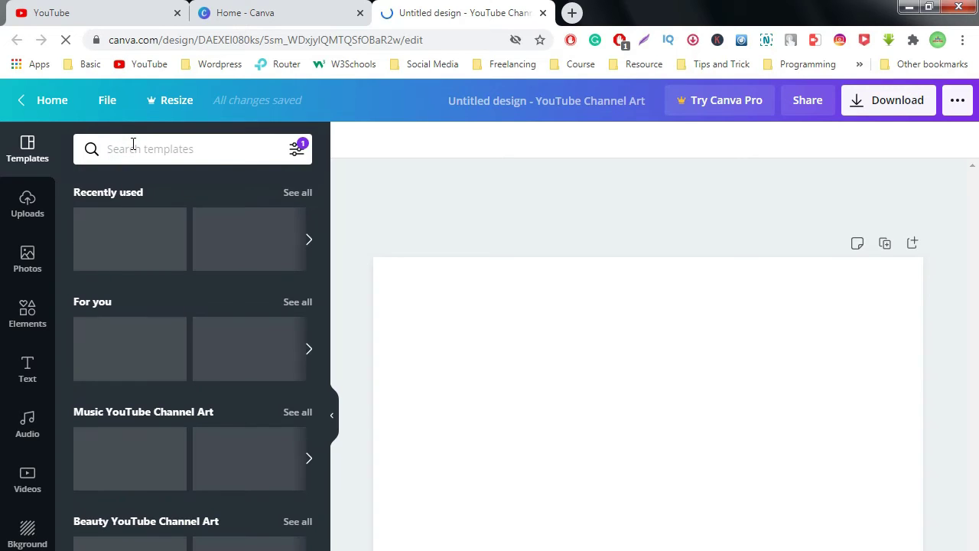
Find music YouTube channel art templates and apply the "Tune Escapades" design with the headphones photo.
text(music)
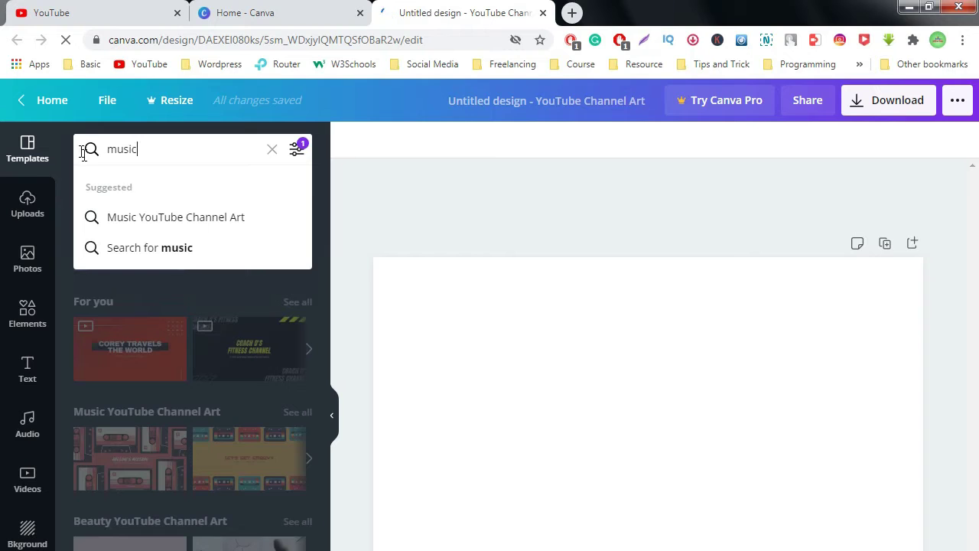
click(148, 219)
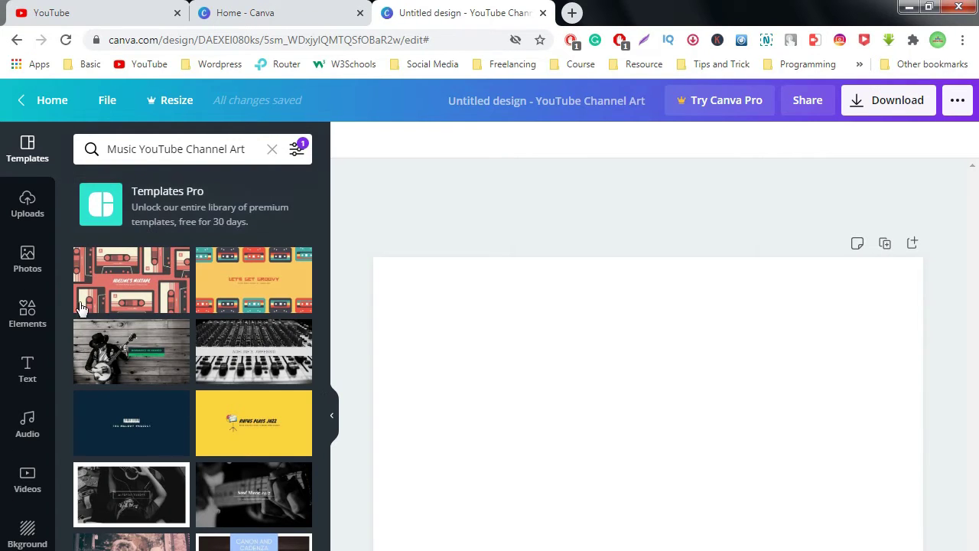
scroll(146, 428, down, 3)
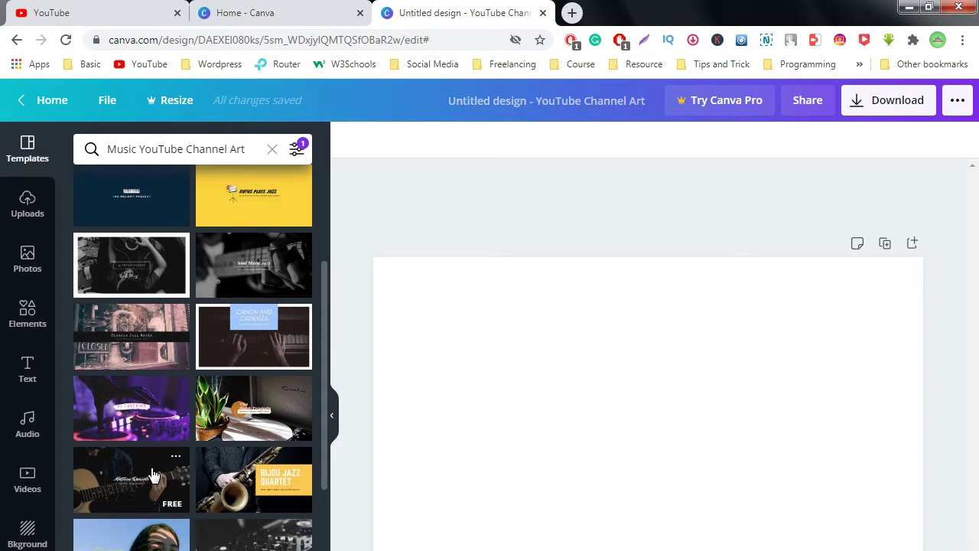
scroll(192, 357, down, 3)
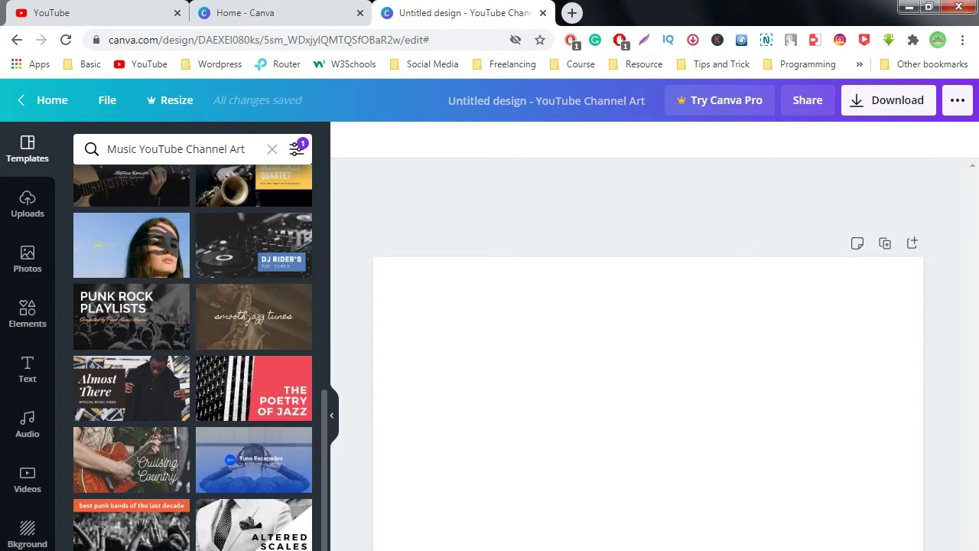
click(259, 462)
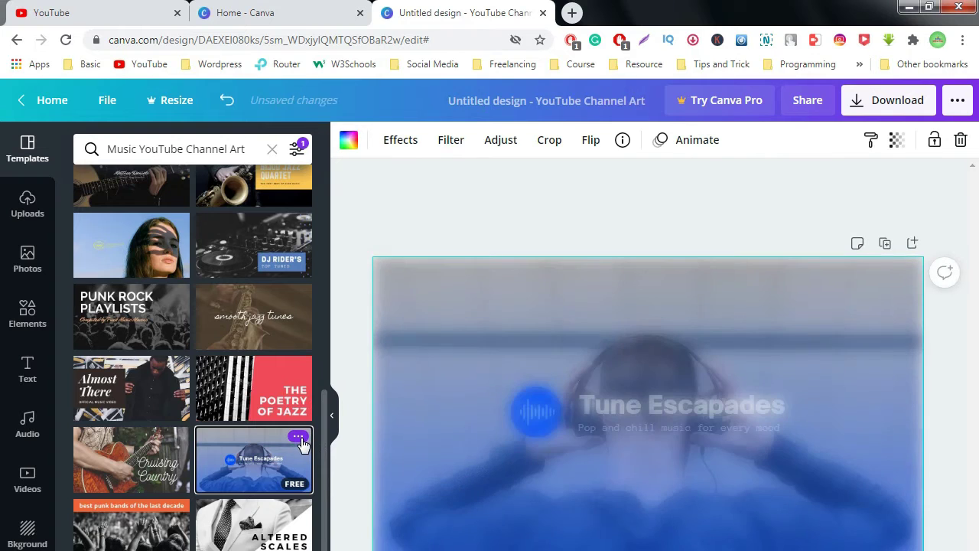
View the name and keywords of the applied "Tune Escapades" template and close its details.
click(298, 437)
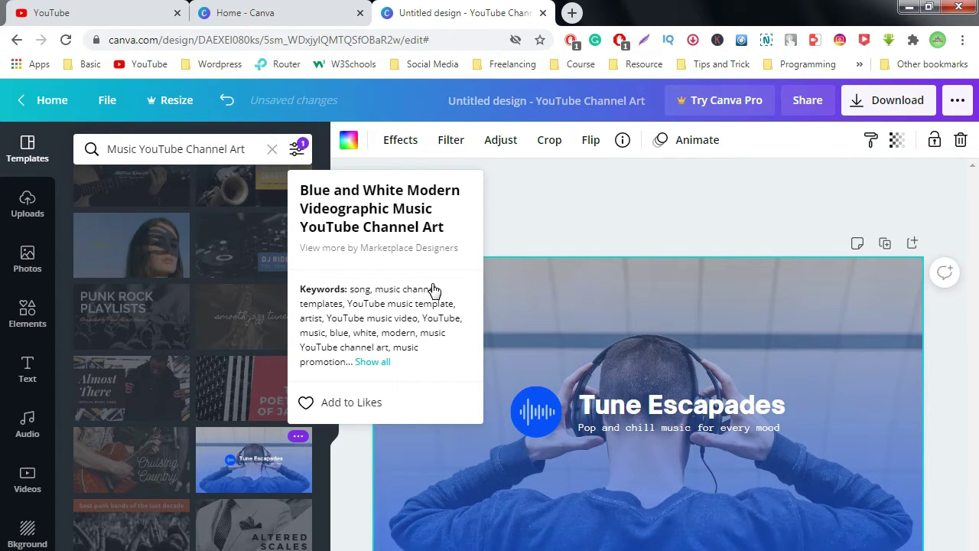
key(Escape)
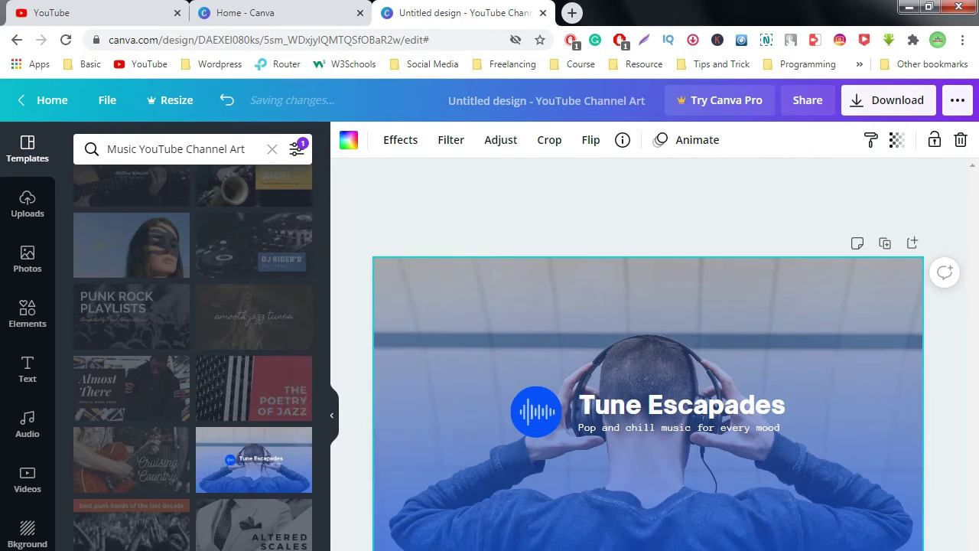
key(Escape)
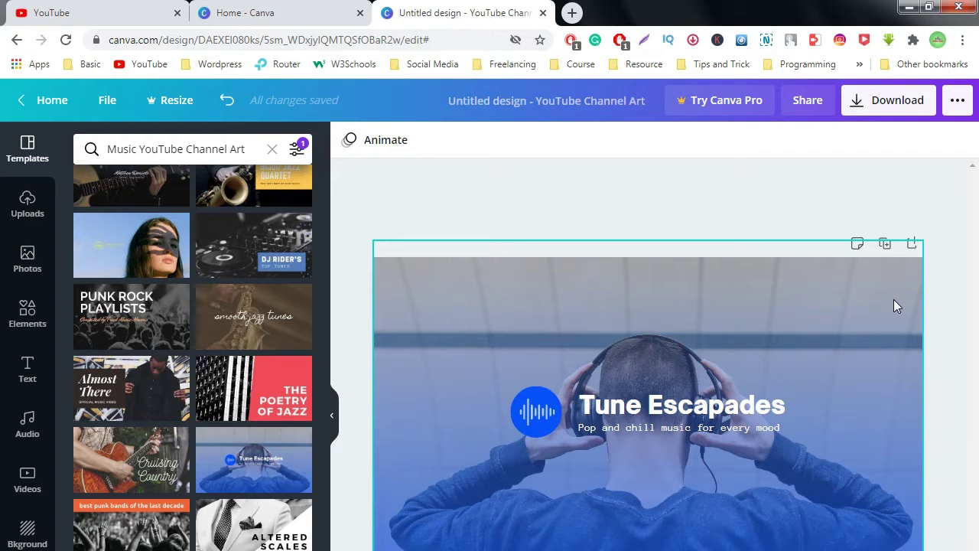
key(F11)
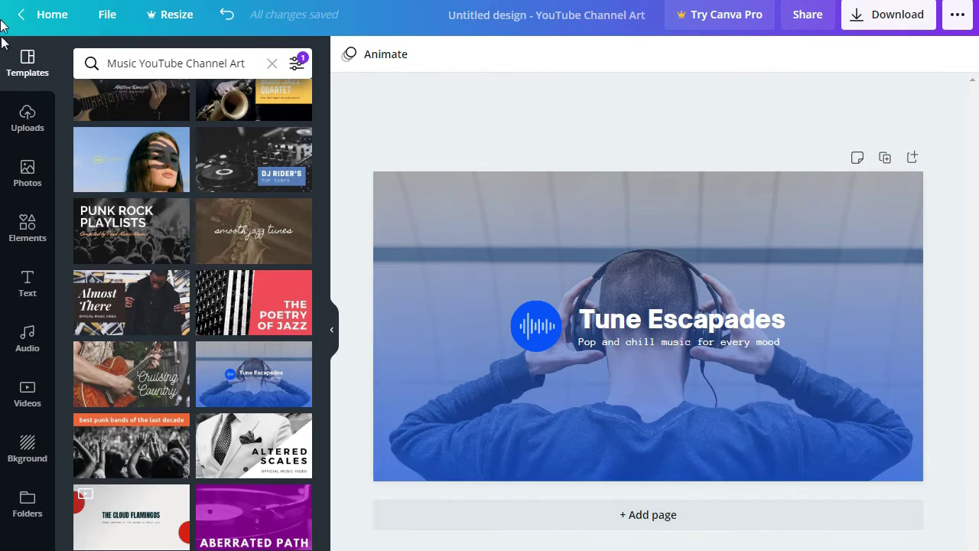
Look through the media upload sources and the images on the device without uploading, and return to the uploaded images.
click(20, 124)
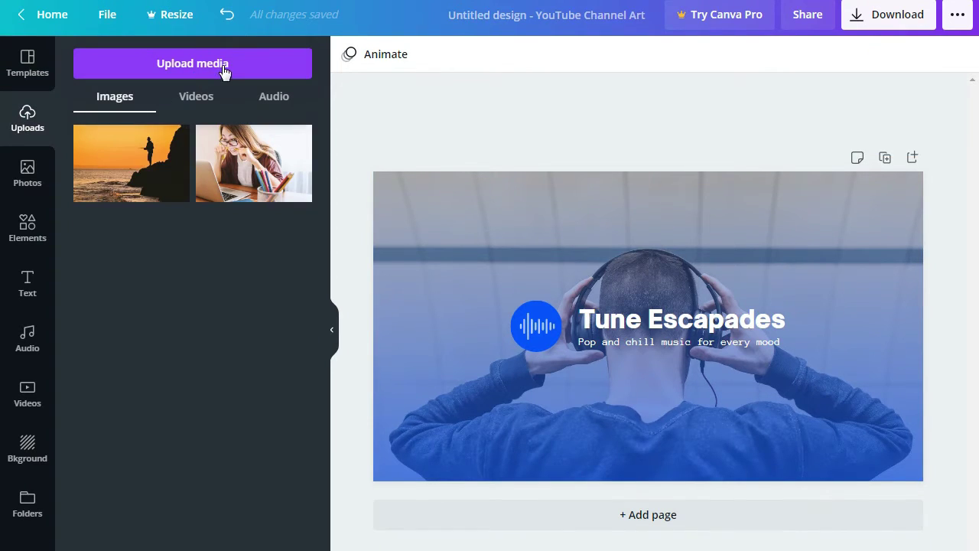
click(225, 65)
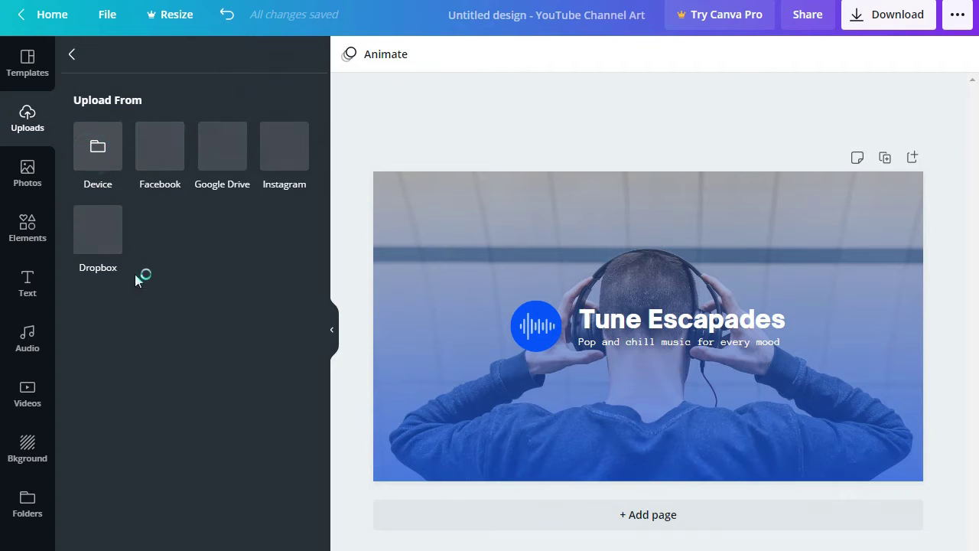
click(100, 148)
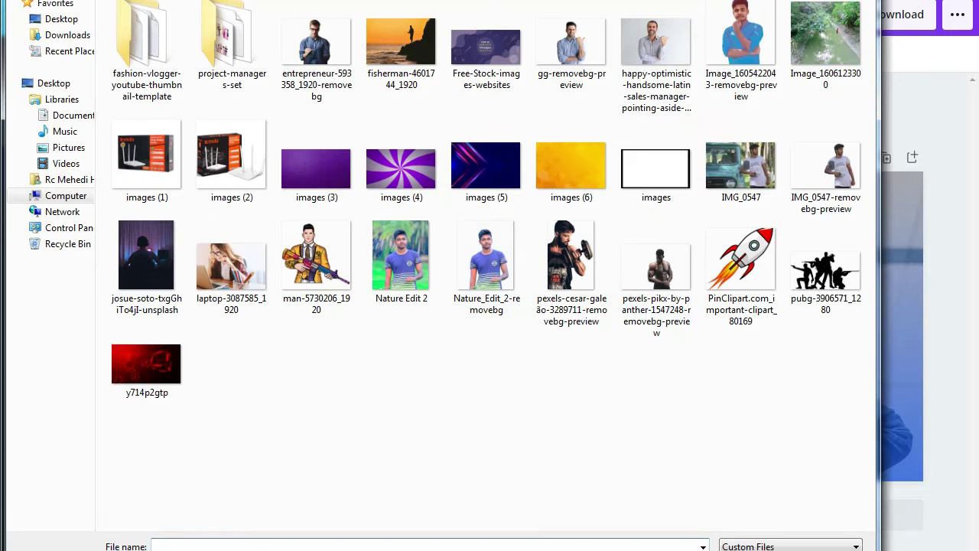
key(Escape)
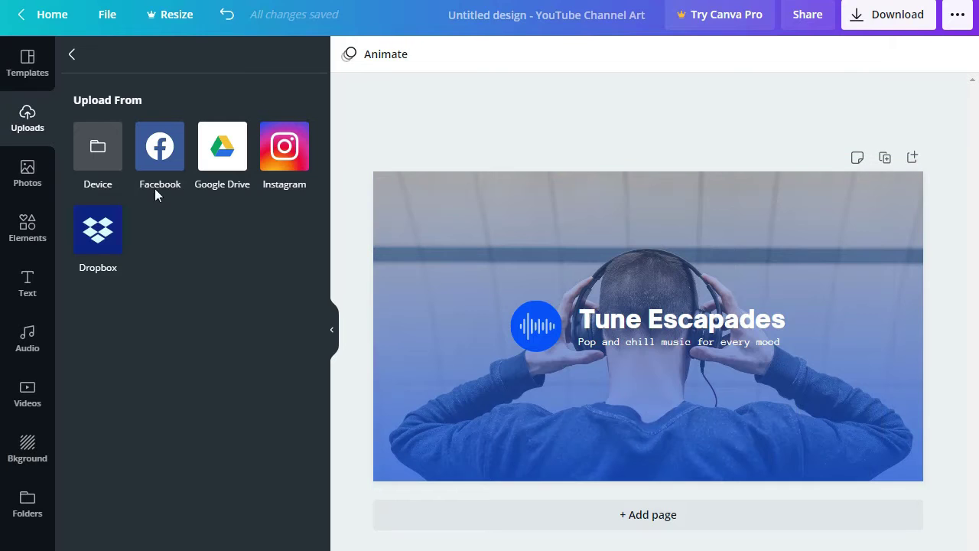
click(74, 56)
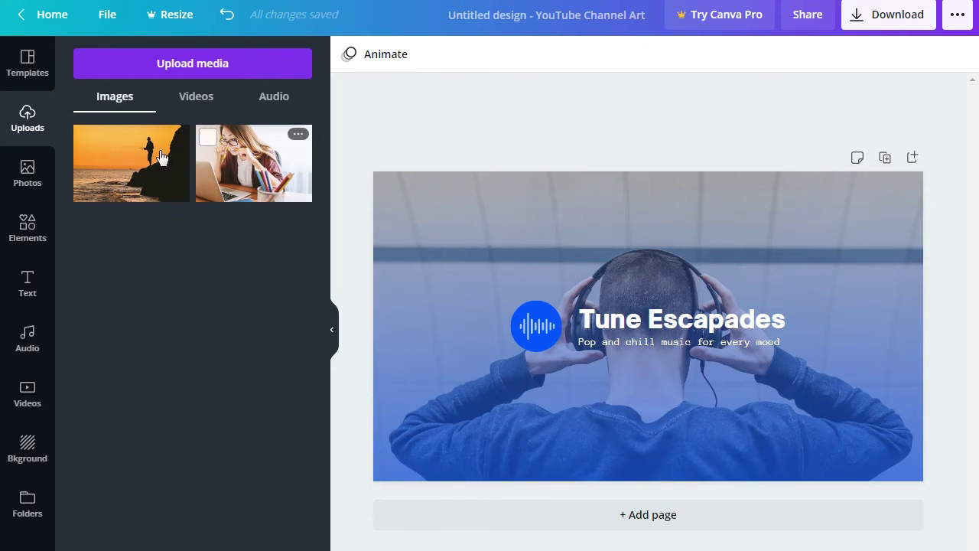
Try the uploaded fisherman sunset photo as the replacement background, and undo both the replacement and the photo placement.
click(689, 321)
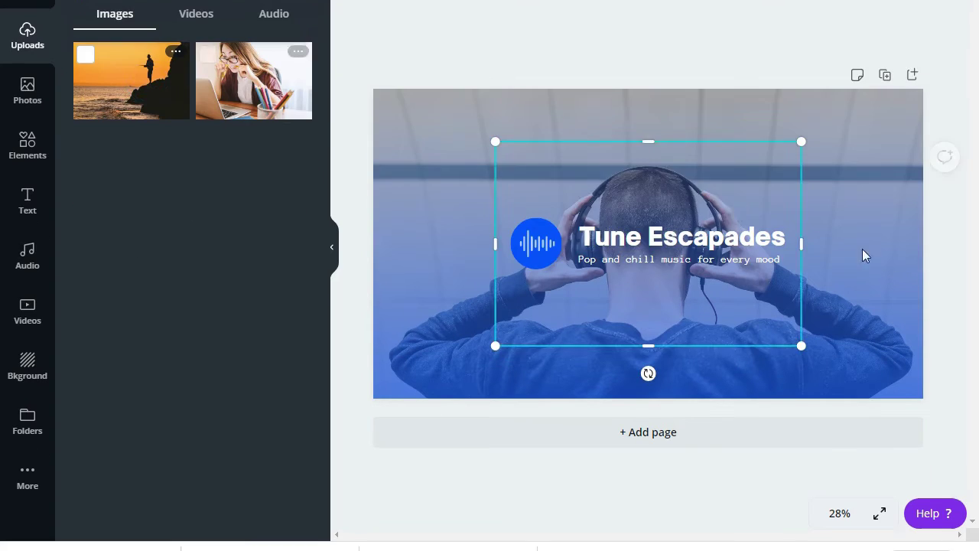
right_click(673, 183)
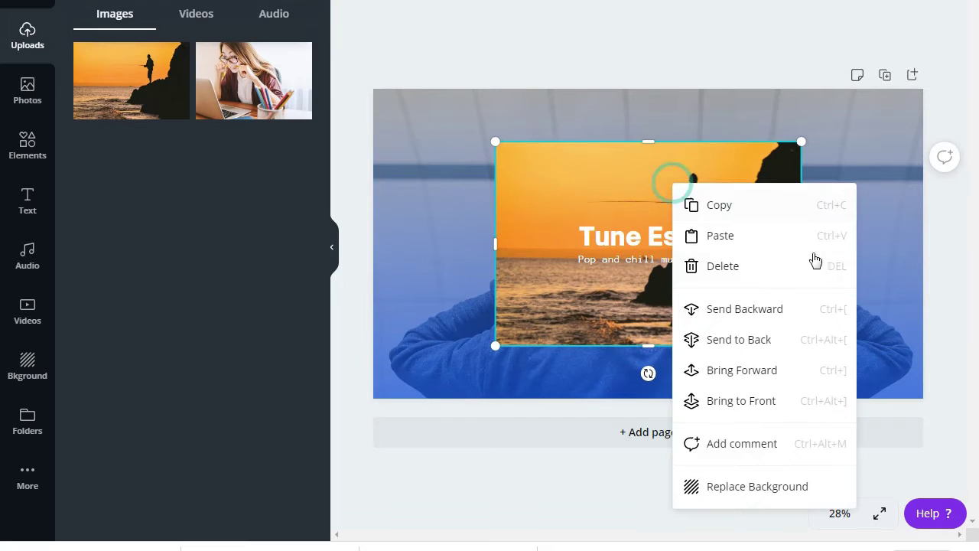
click(739, 486)
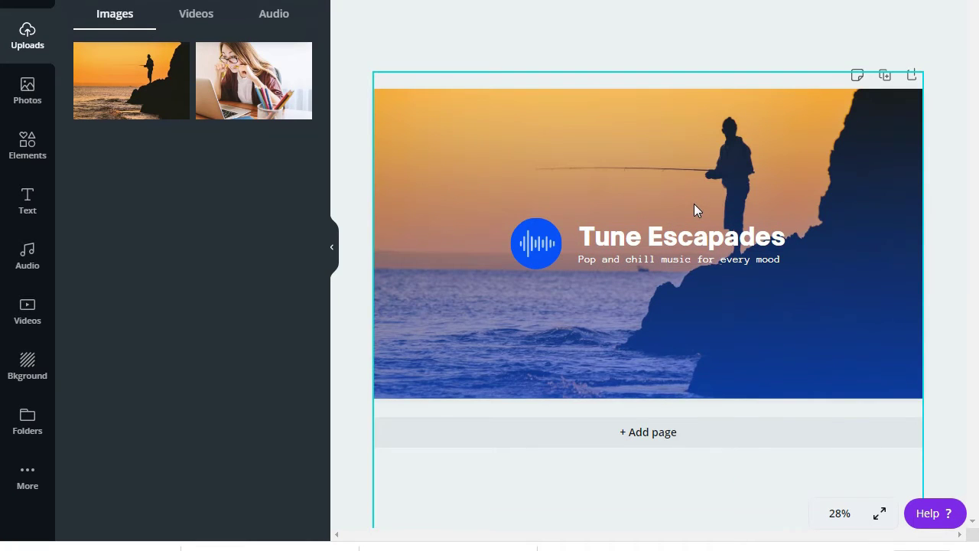
key(ctrl+z)
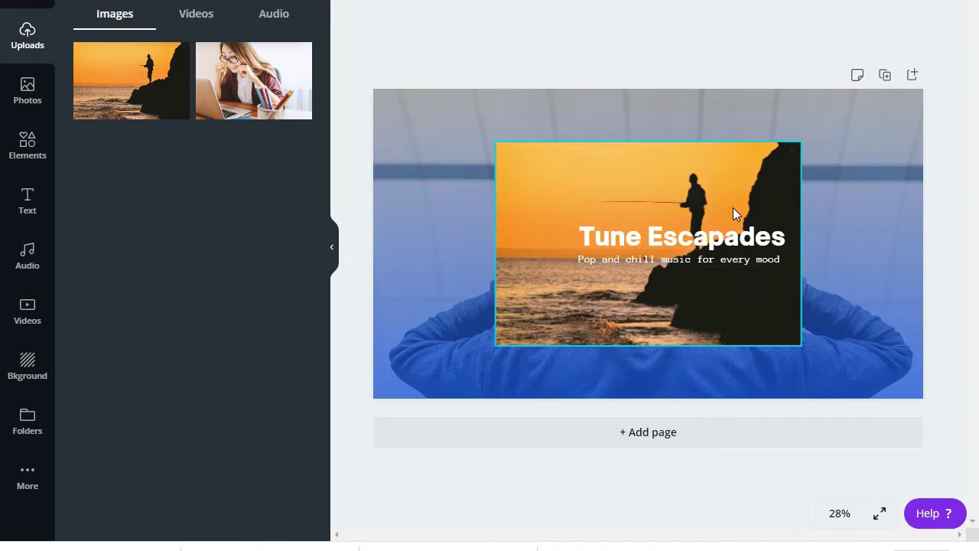
key(ctrl+z)
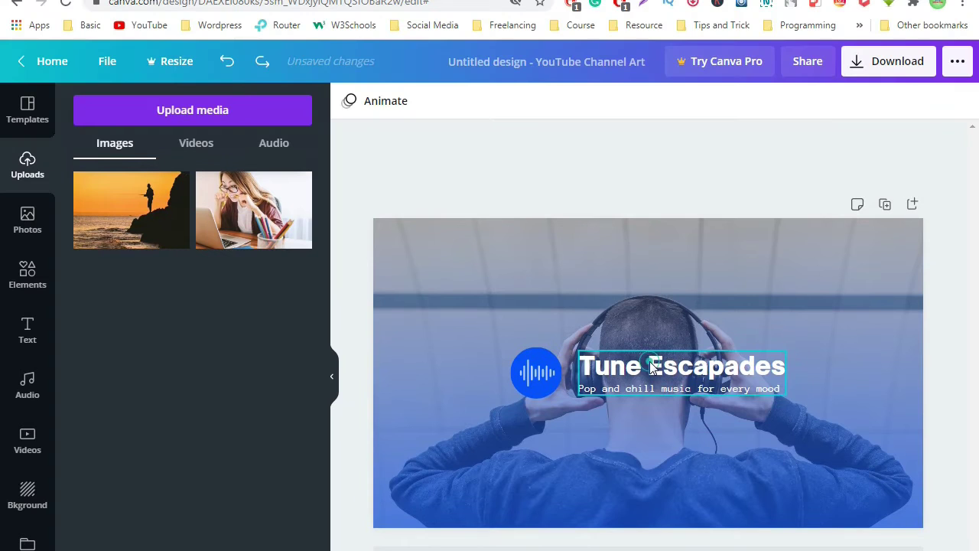
Replace the "Tune Escapades" headline text with "Bangla Music In.".
click(651, 367)
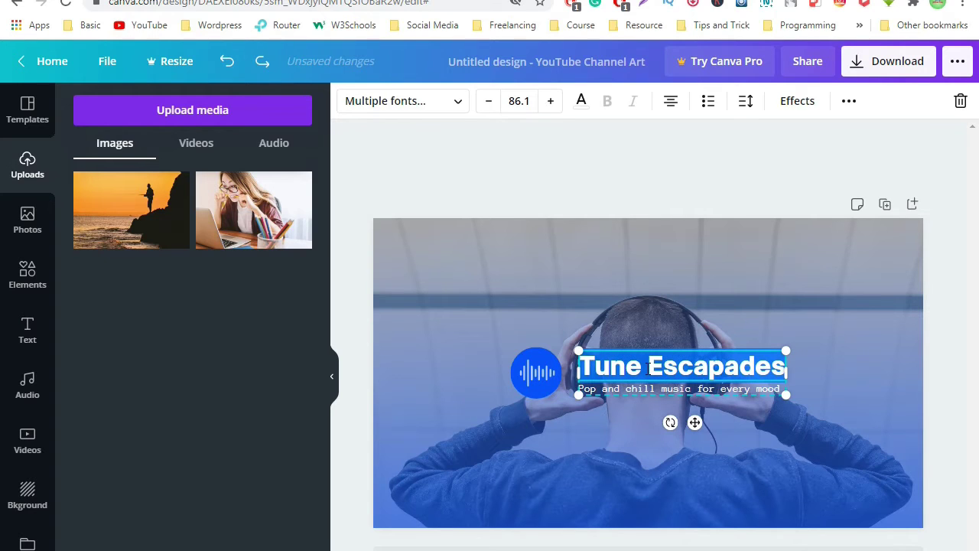
click(649, 368)
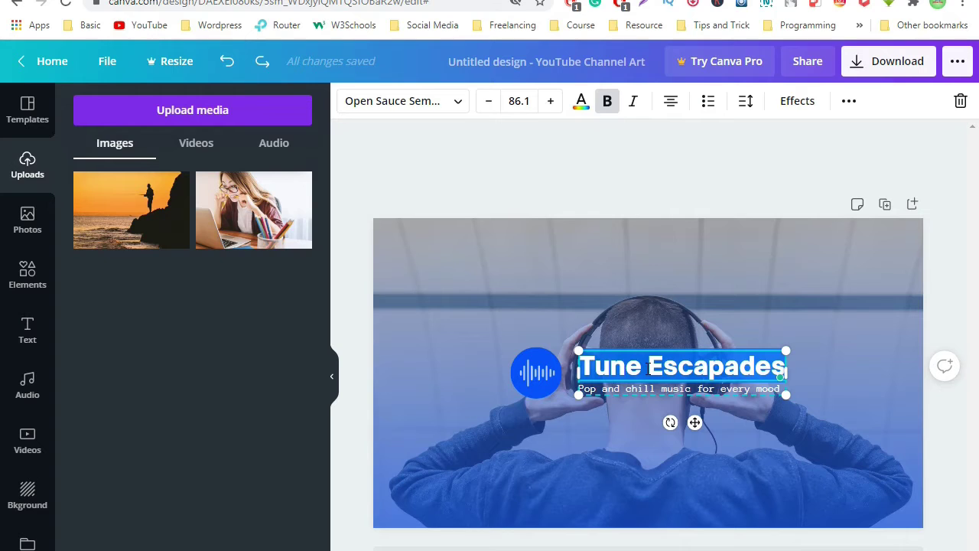
text(BAngla)
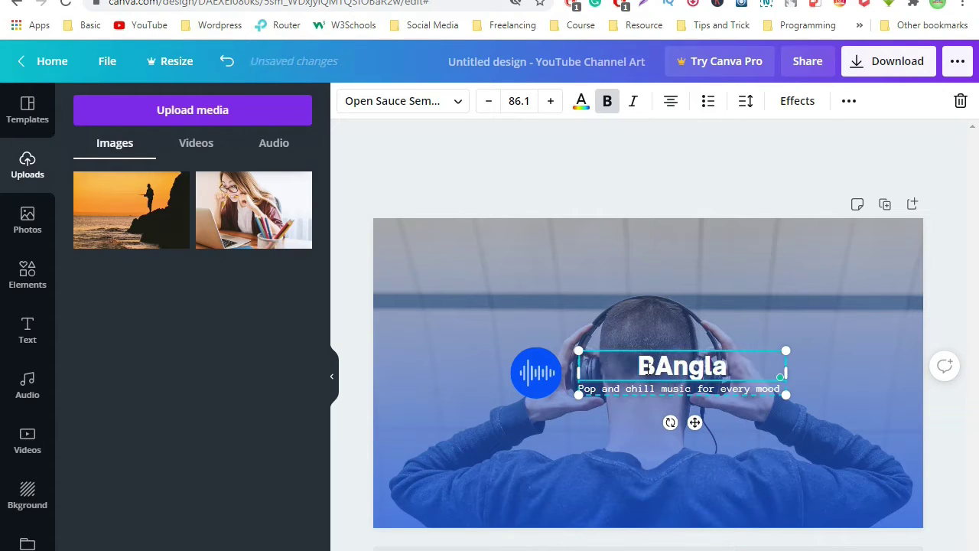
key(BackSpace)
key(BackSpace)
key(BackSpace)
key(BackSpace)
key(BackSpace)
text(an)
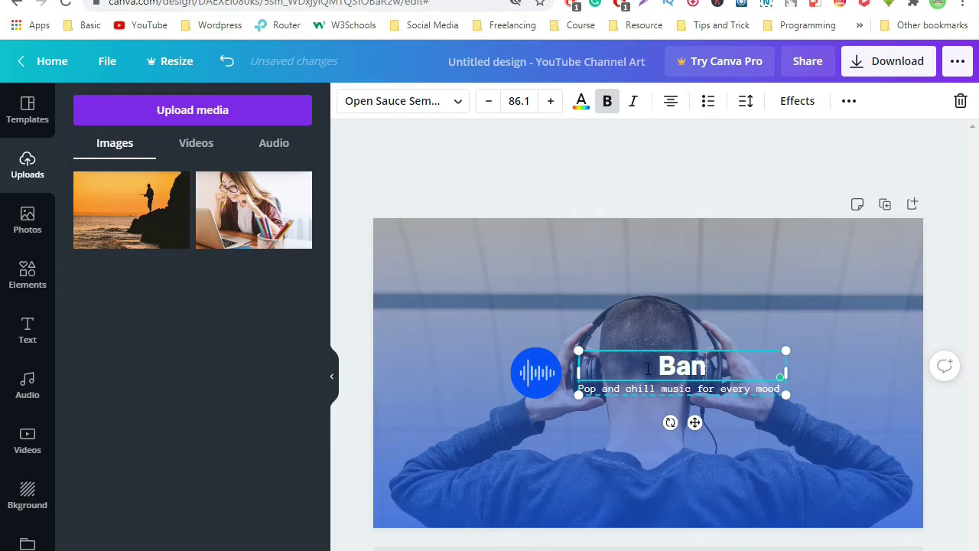
text(gla)
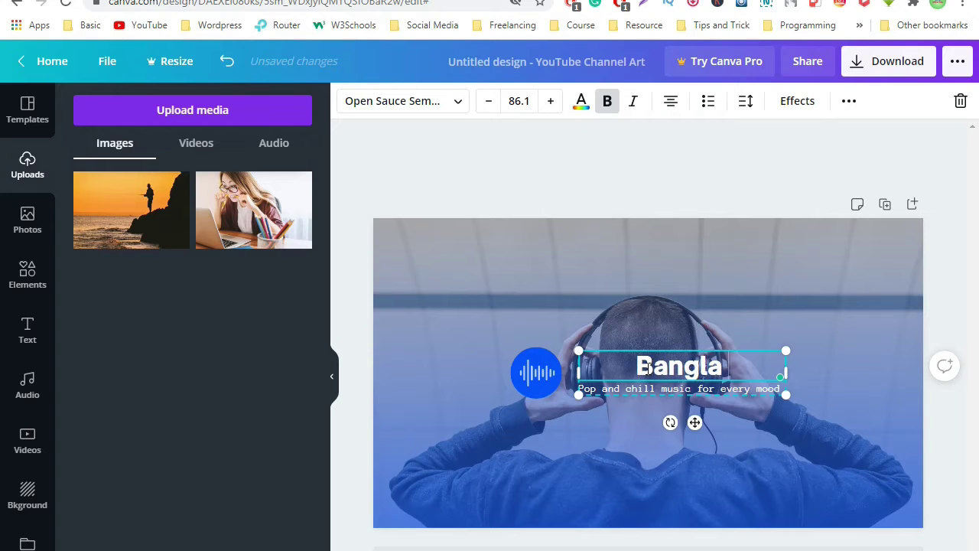
text( MUSIC)
key(BackSpace)
key(BackSpace)
key(BackSpace)
key(BackSpace)
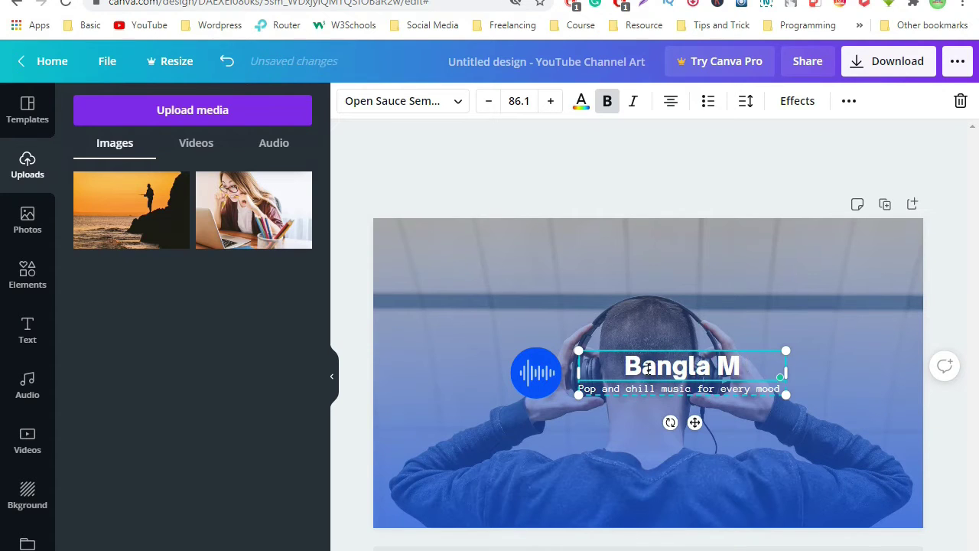
text(Usic)
key(BackSpace)
key(BackSpace)
key(BackSpace)
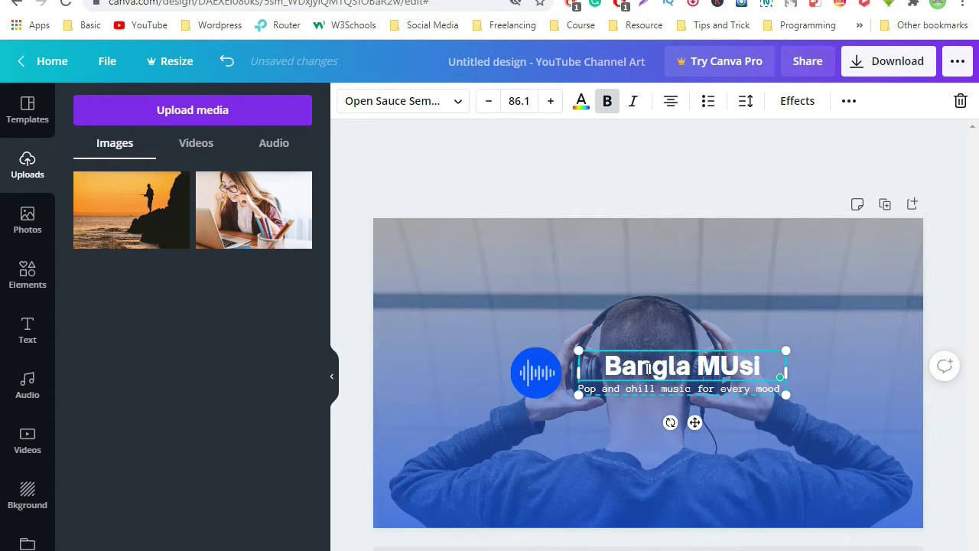
key(BackSpace)
text(usice)
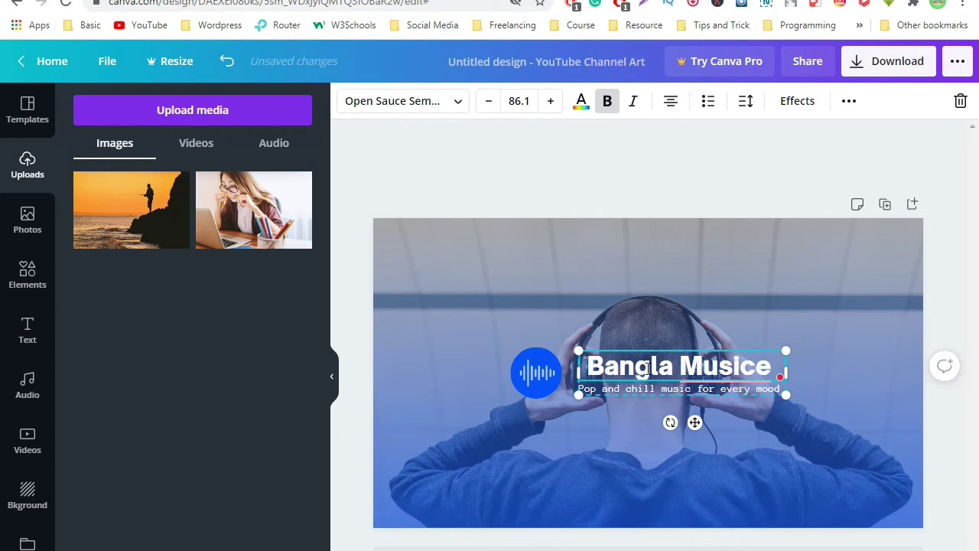
key(BackSpace)
text(In)
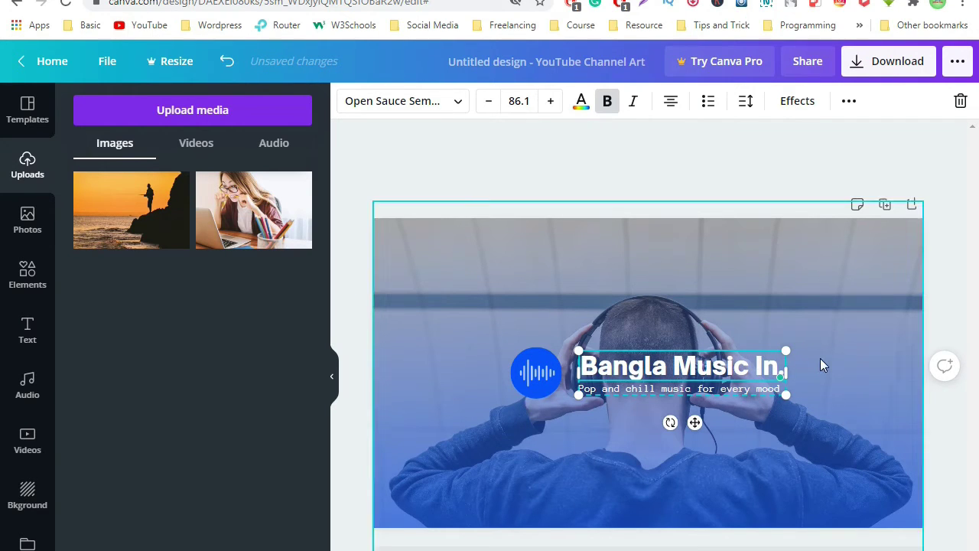
text(.)
click(756, 367)
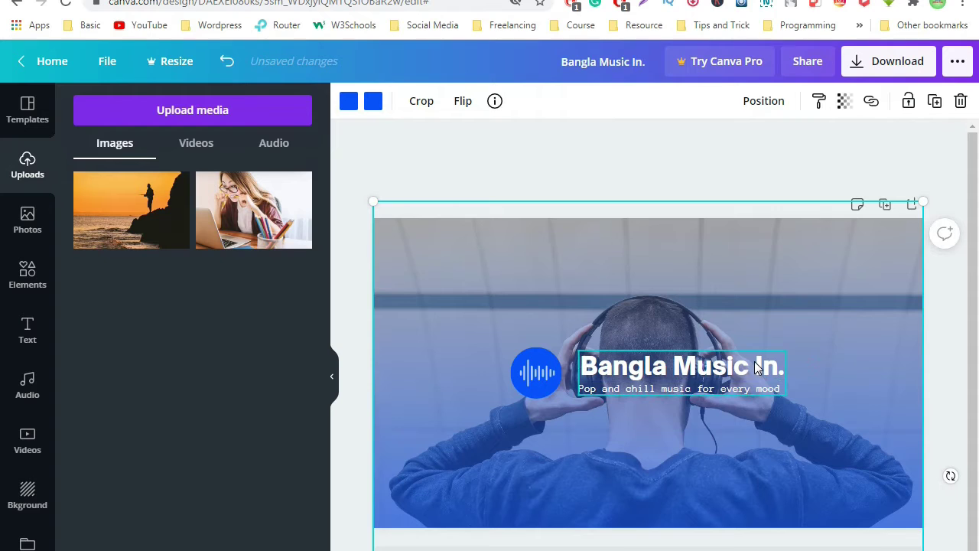
Replace the banner's headline text with "BANGLA TECH SERIES".
double_click(659, 388)
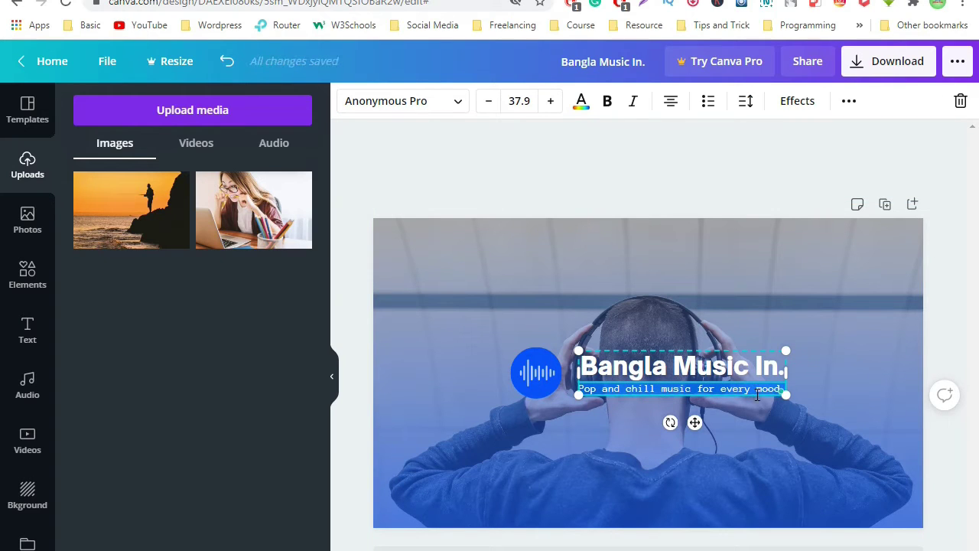
click(814, 374)
click(773, 369)
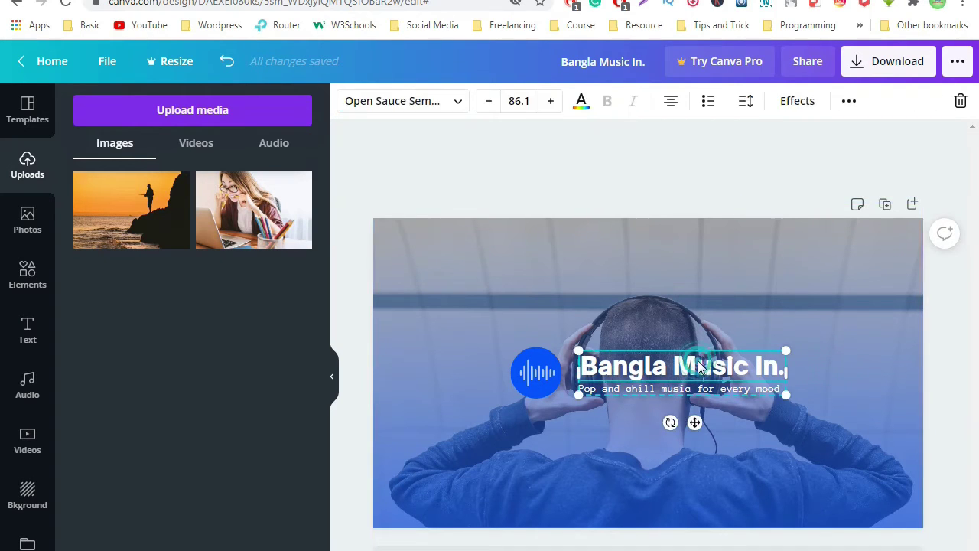
click(716, 364)
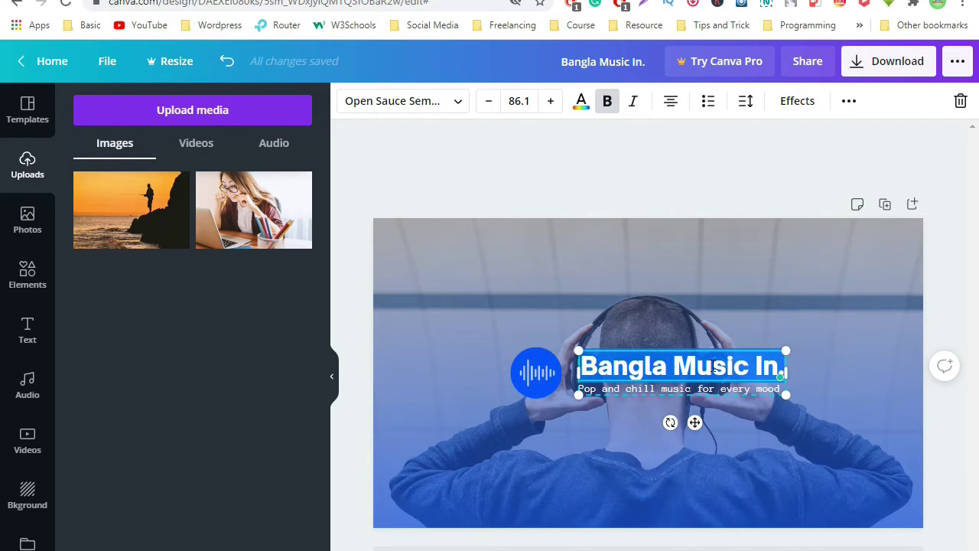
text(BANGLA GT)
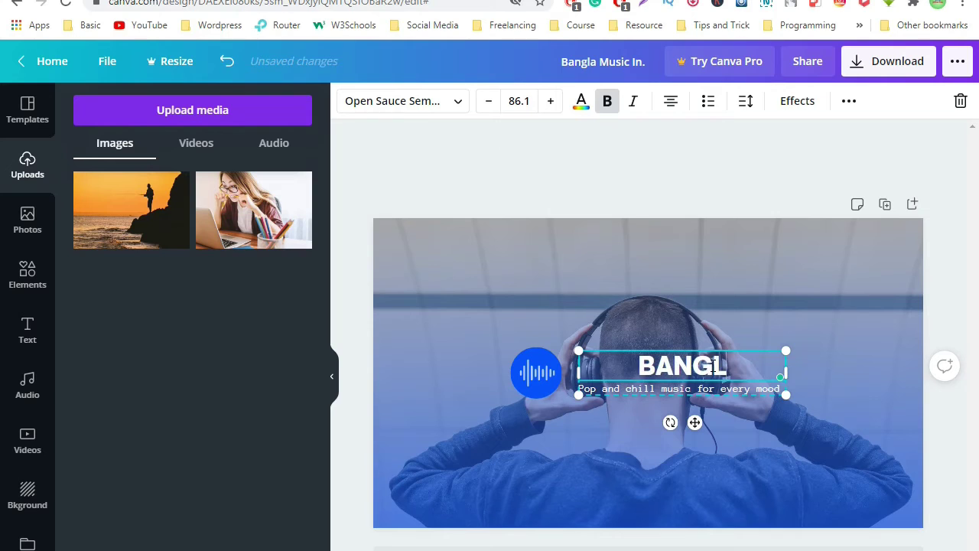
key(BackSpace)
key(BackSpace)
text(T)
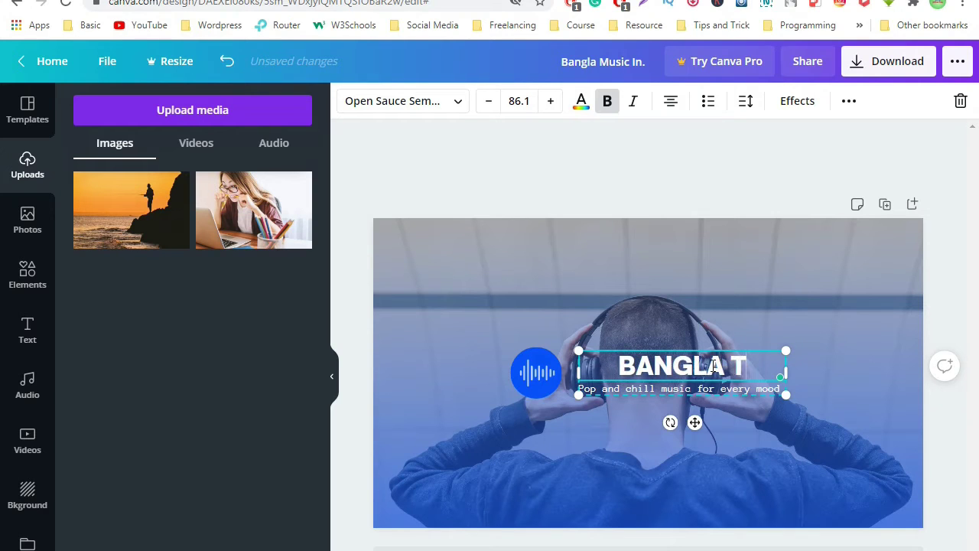
text(ECH SERIES)
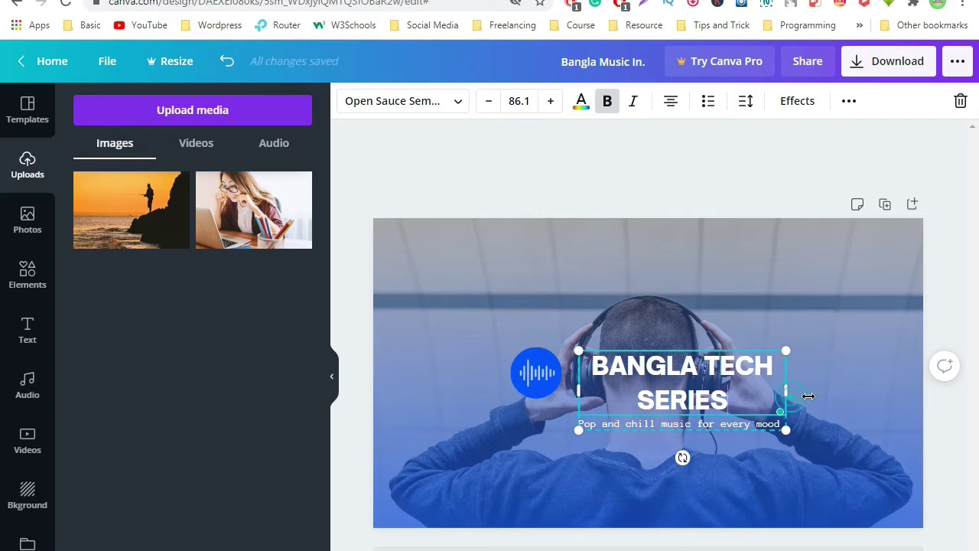
Widen the headline text box to about 1,332 so the title fits one line, and reduce the headline's font size to 79.1.
drag(808, 397, 870, 386)
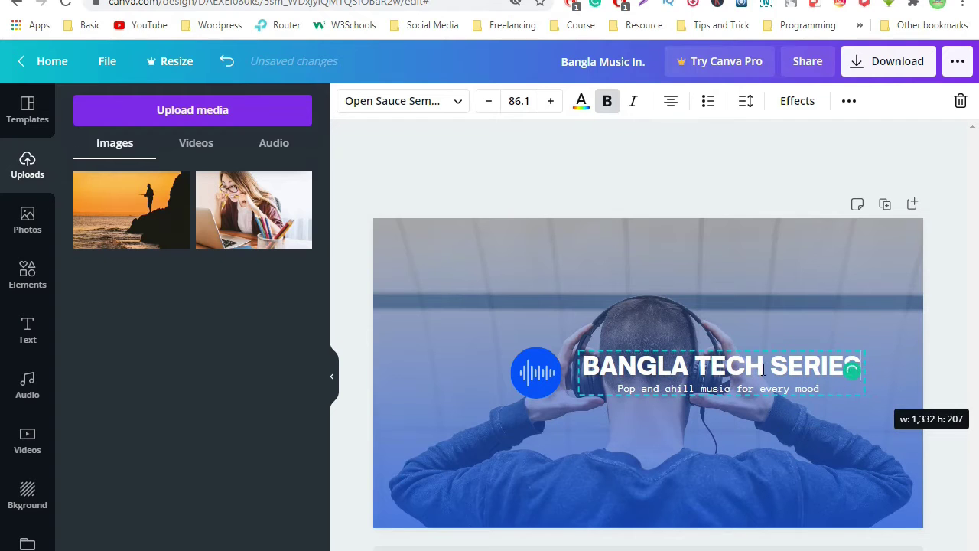
triple_click(695, 371)
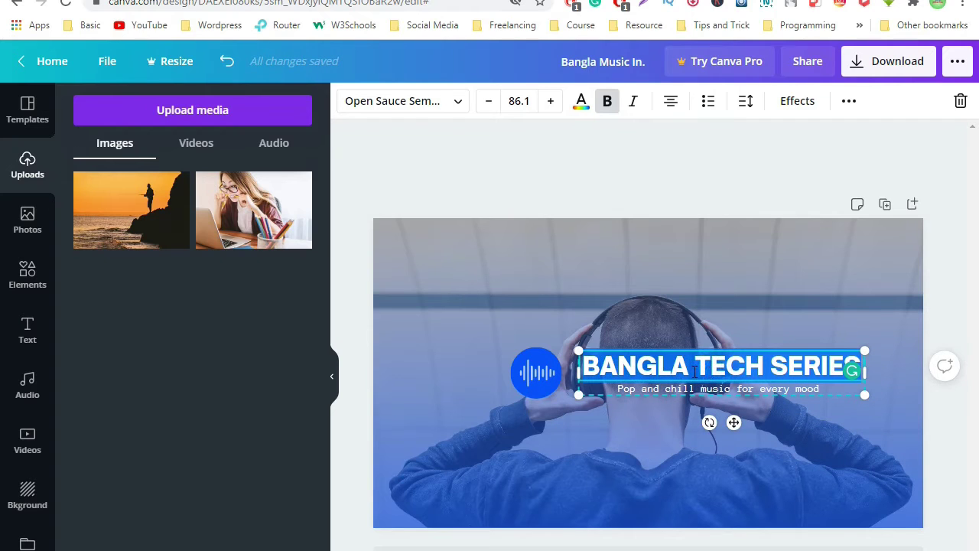
click(484, 102)
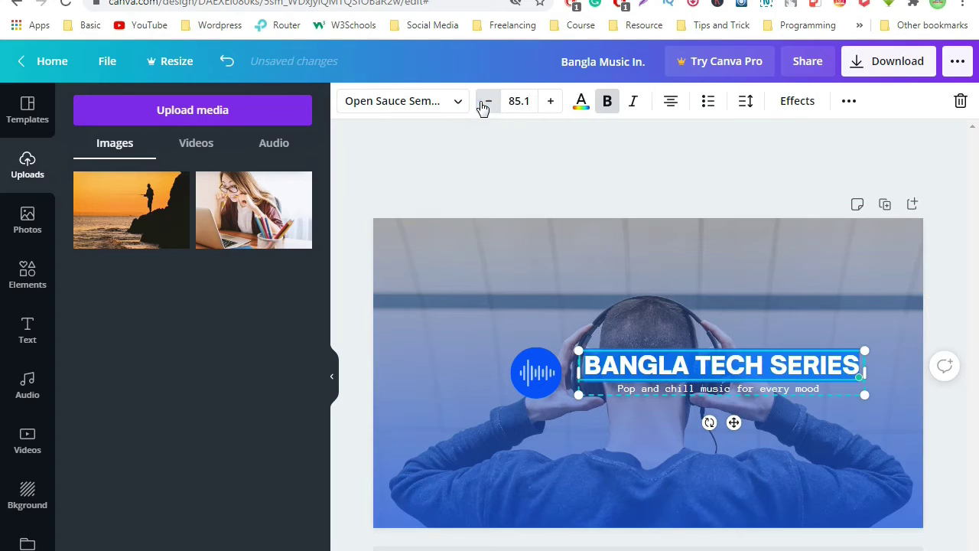
click(484, 102)
click(485, 102)
click(485, 103)
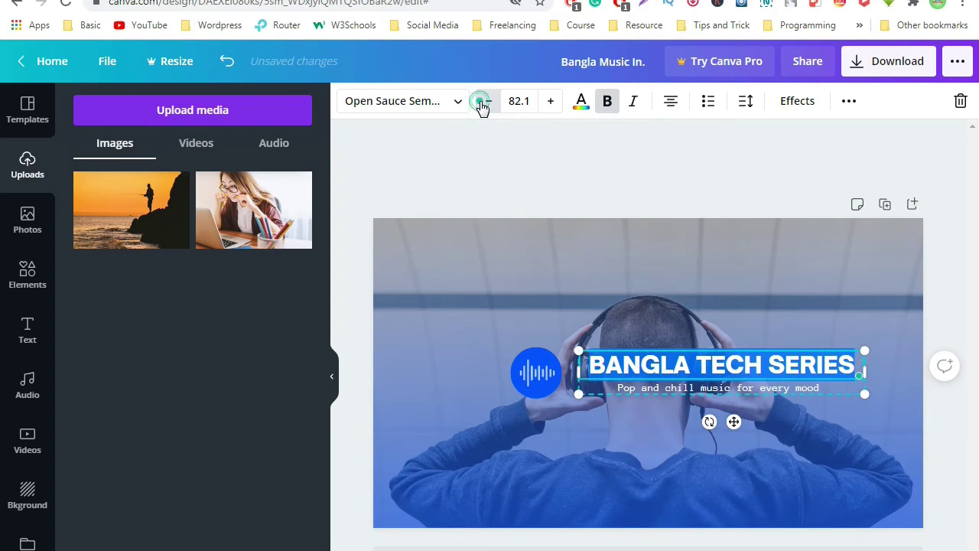
click(483, 103)
click(482, 103)
click(482, 103)
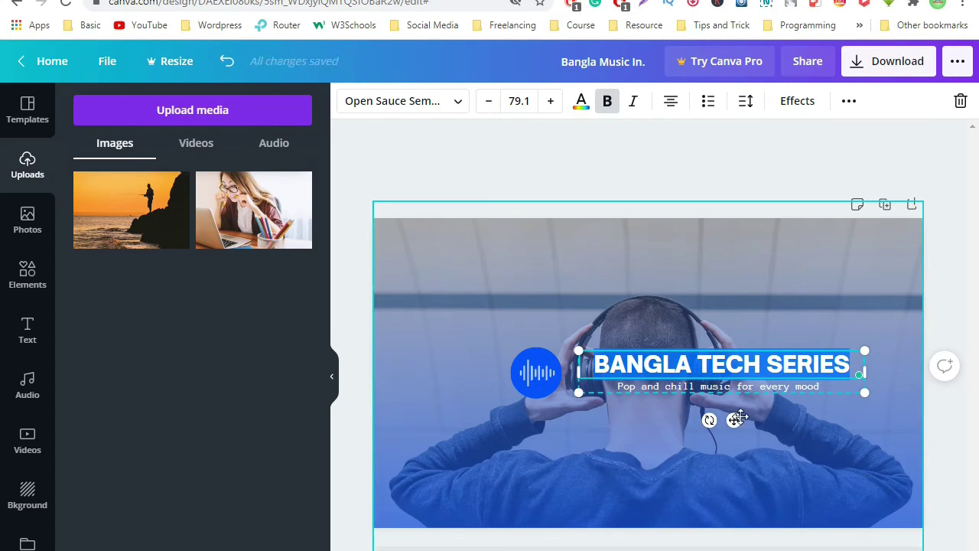
Move the headline and tagline group slightly closer to the round sound-wave logo.
drag(739, 417, 717, 428)
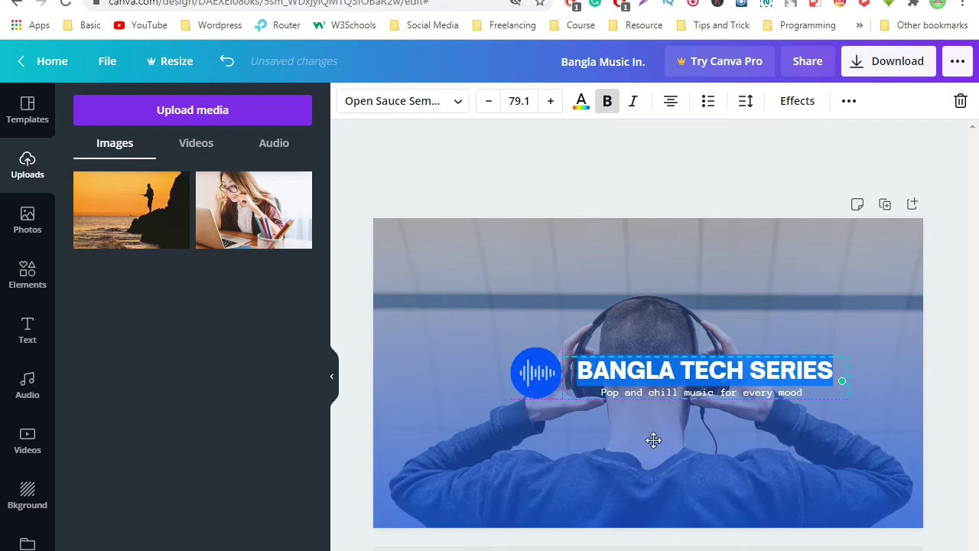
click(623, 443)
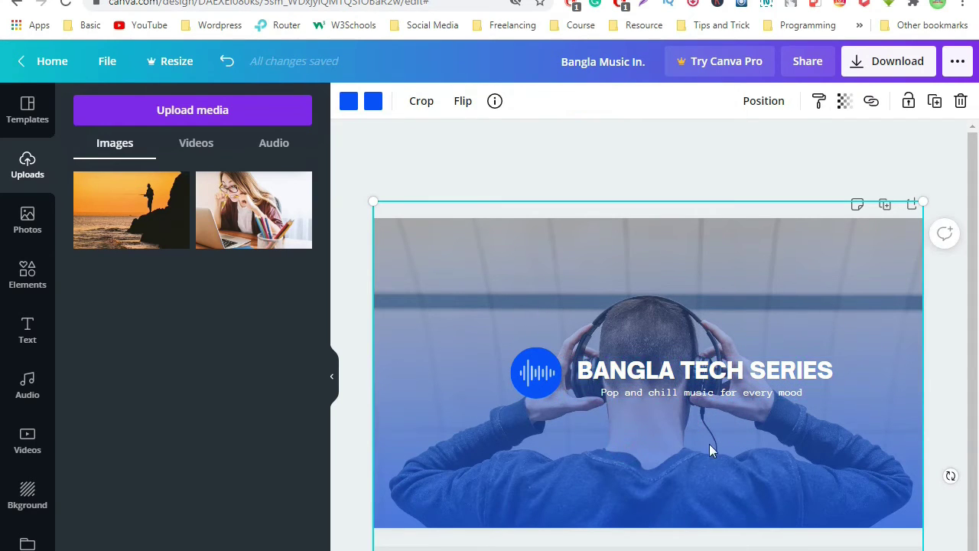
Try the default bright red as the text color of the tagline under the headline.
double_click(668, 395)
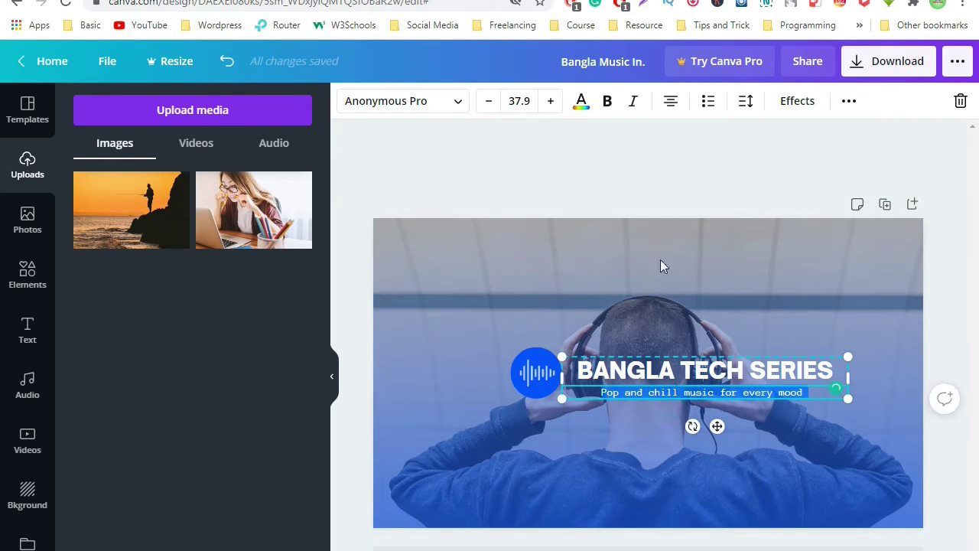
click(580, 101)
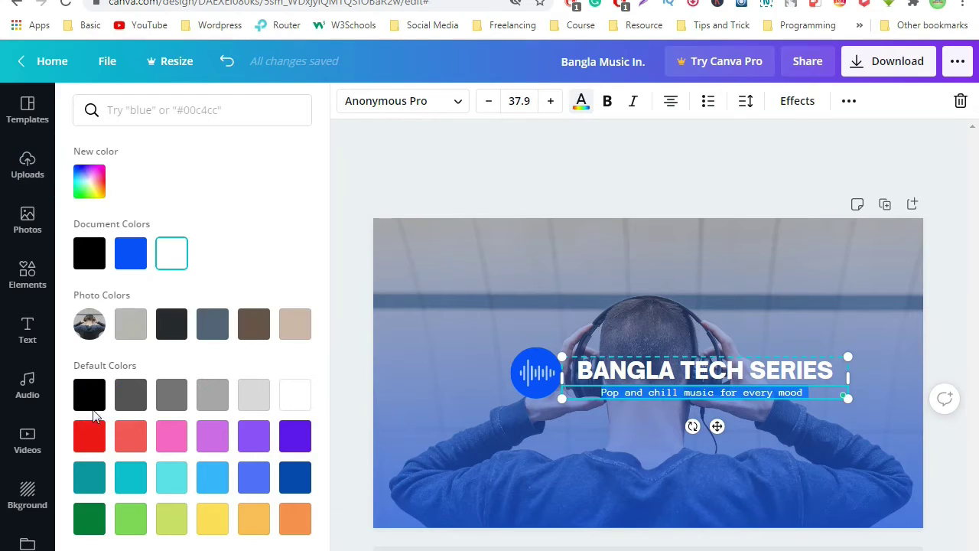
click(90, 436)
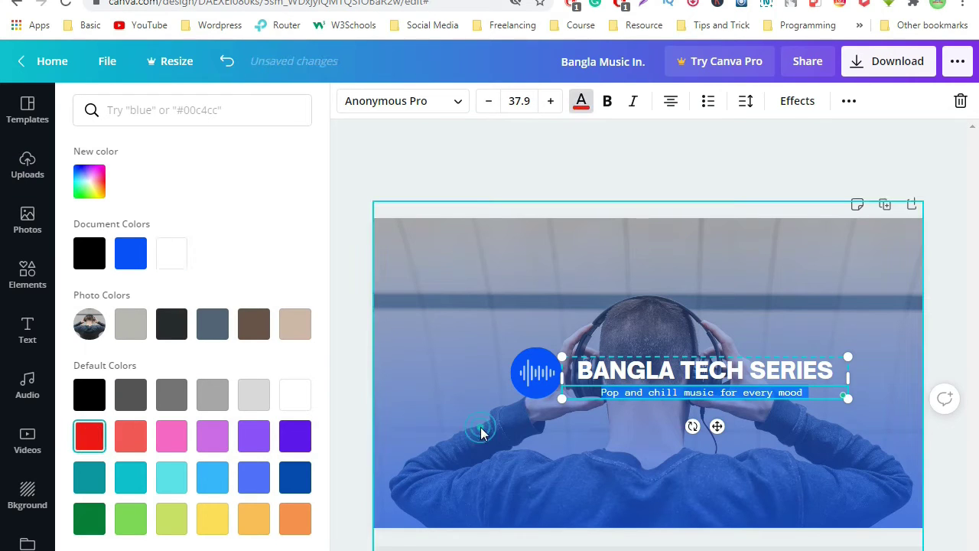
click(481, 432)
Try several custom colors on the tagline "Pop and chill music for every mood" and set it to the green #09FF97.
click(666, 392)
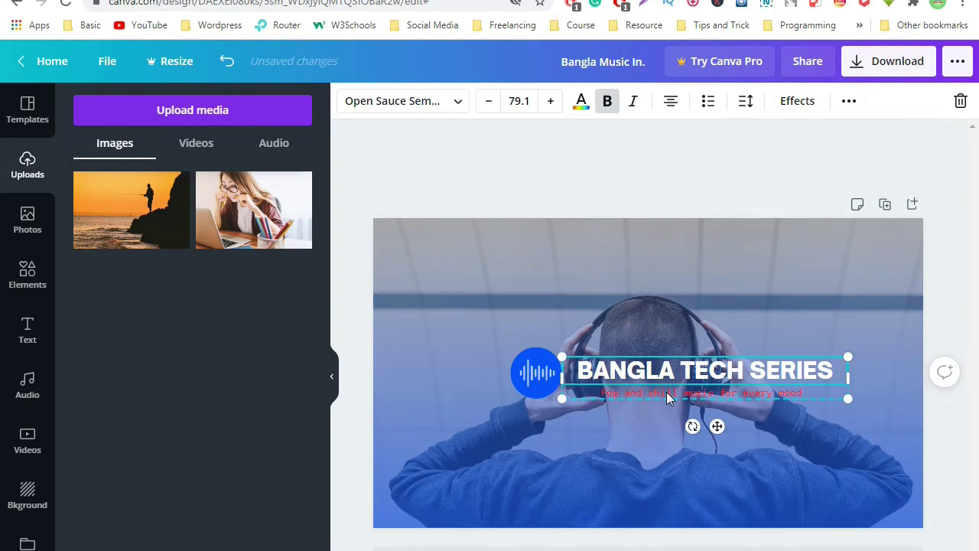
double_click(667, 391)
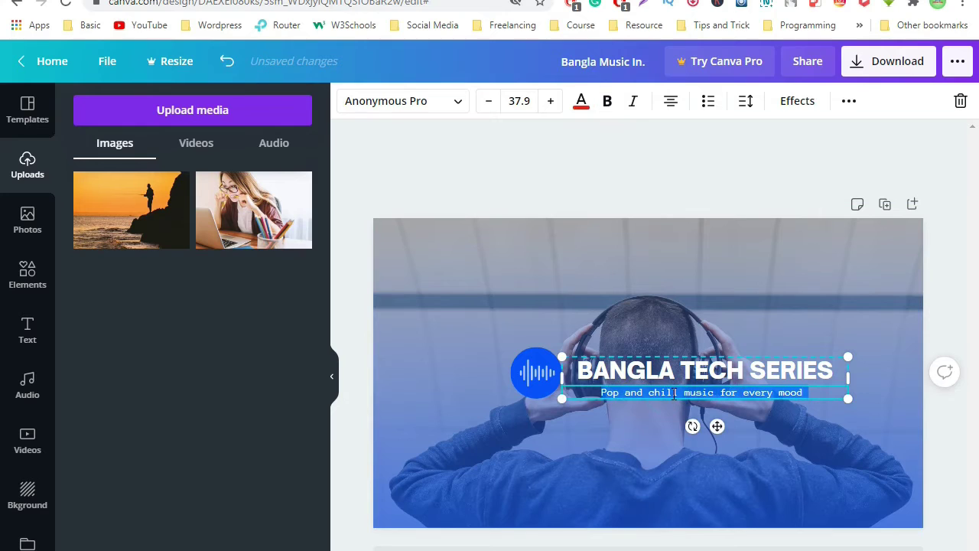
click(582, 101)
click(89, 182)
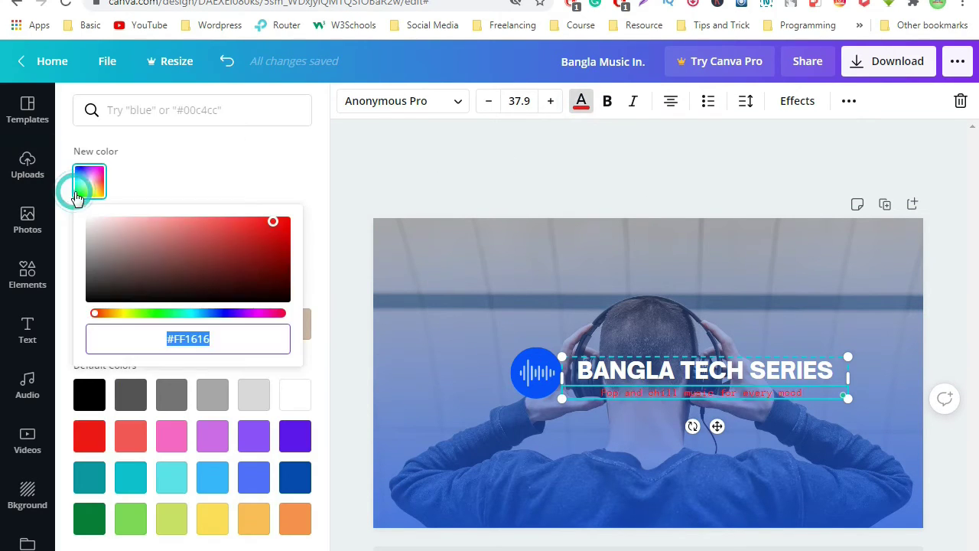
click(173, 313)
click(170, 254)
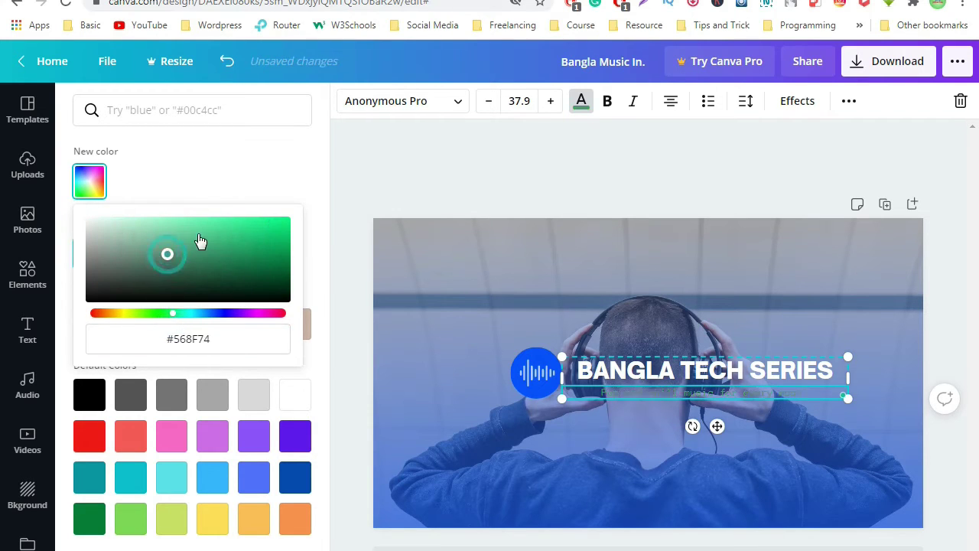
click(198, 234)
click(282, 251)
click(266, 291)
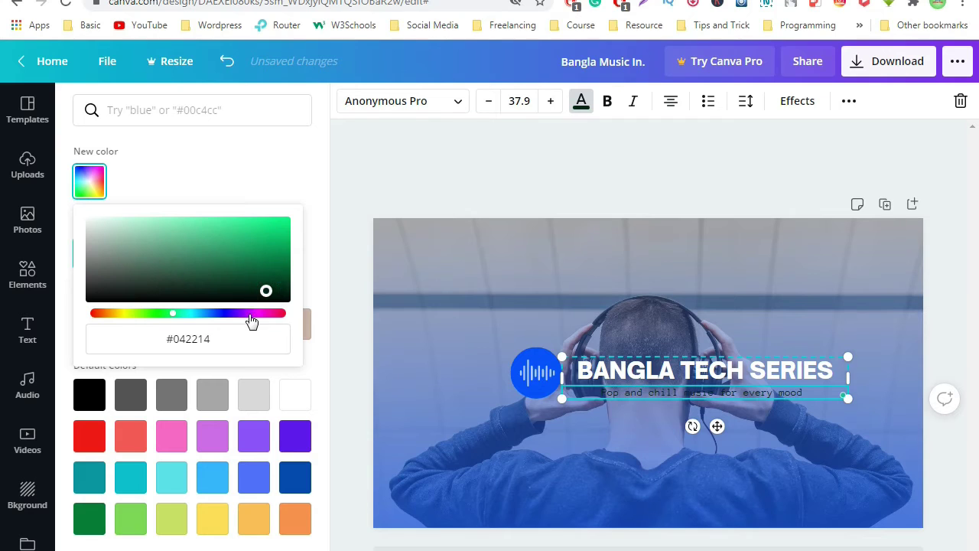
click(266, 313)
drag(280, 249, 280, 222)
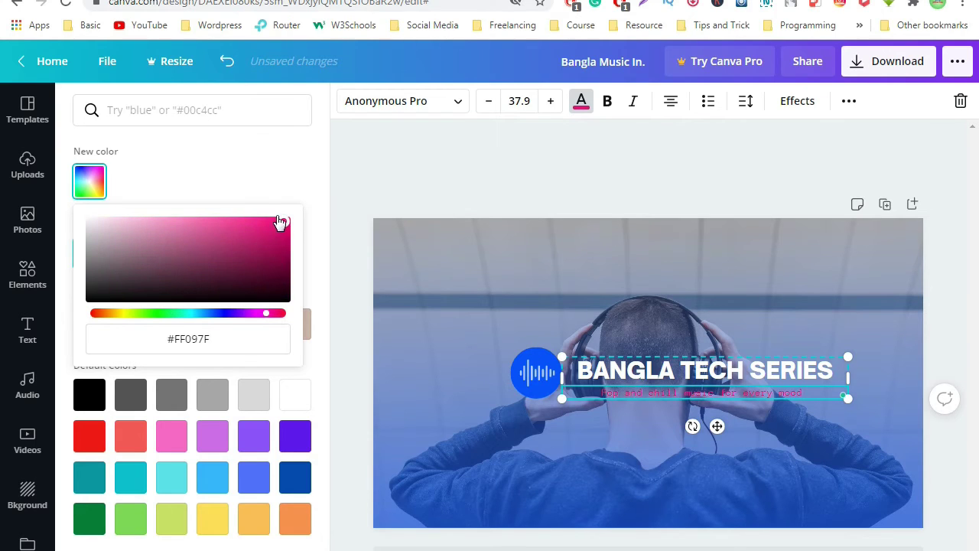
drag(262, 313, 176, 314)
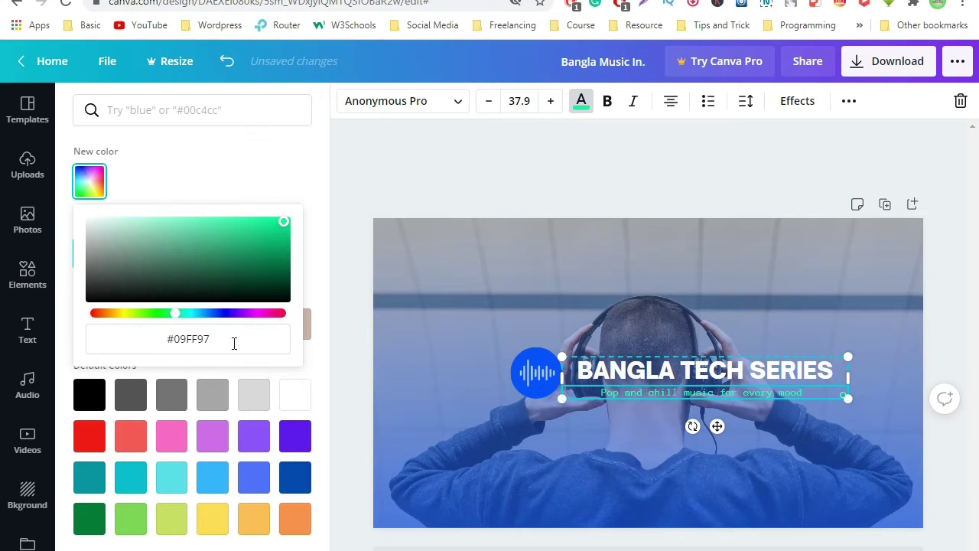
click(502, 454)
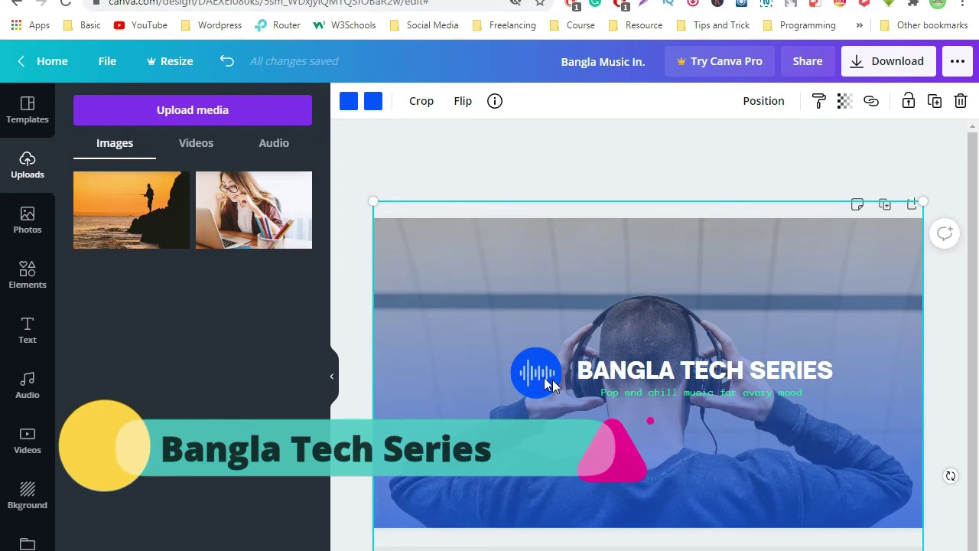
Change the first color of the gradient overlay on the background to the custom green #21DD1D.
scroll(770, 476, down, 3)
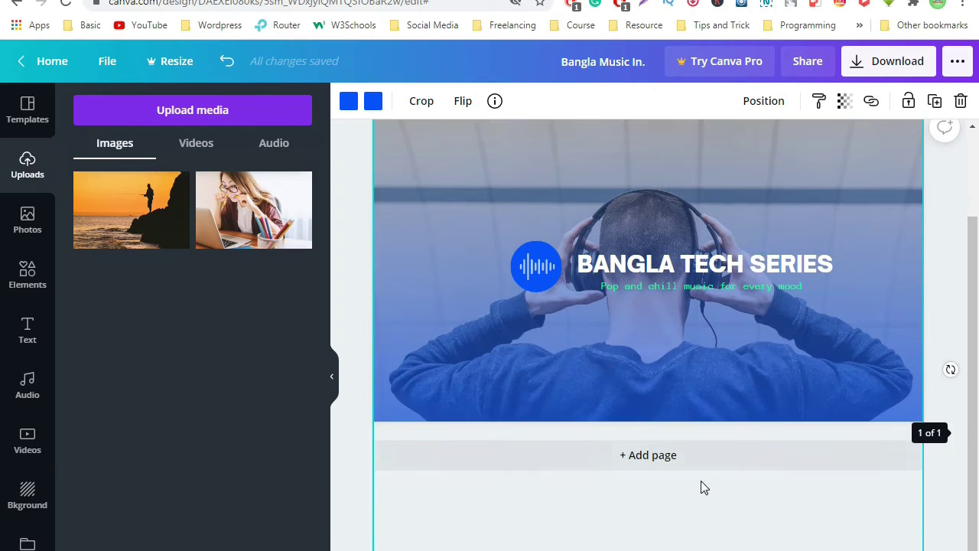
scroll(700, 480, up, 3)
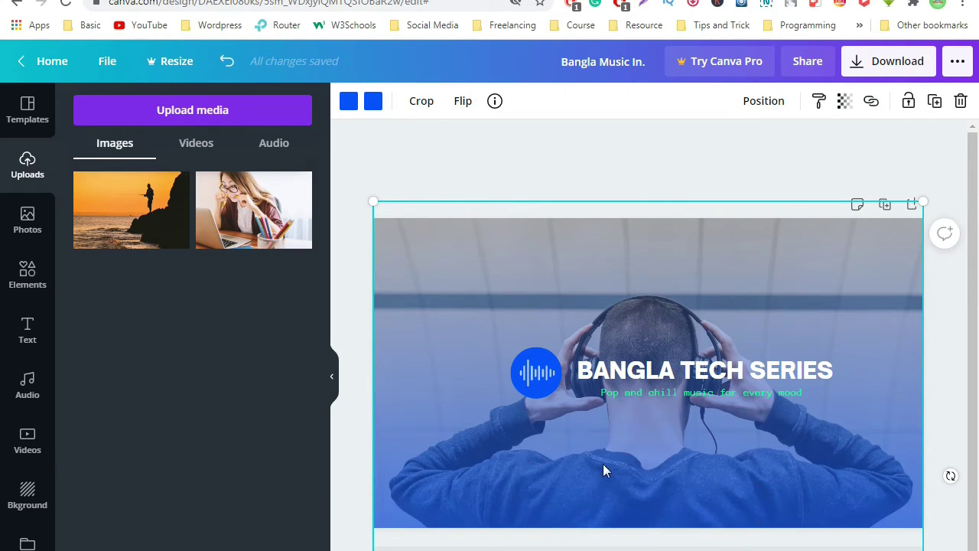
click(348, 102)
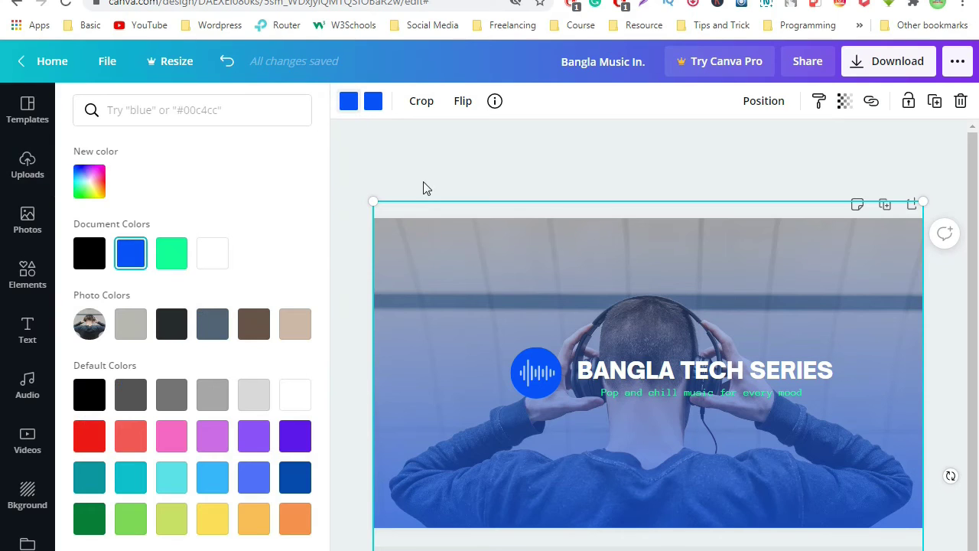
click(96, 187)
click(153, 241)
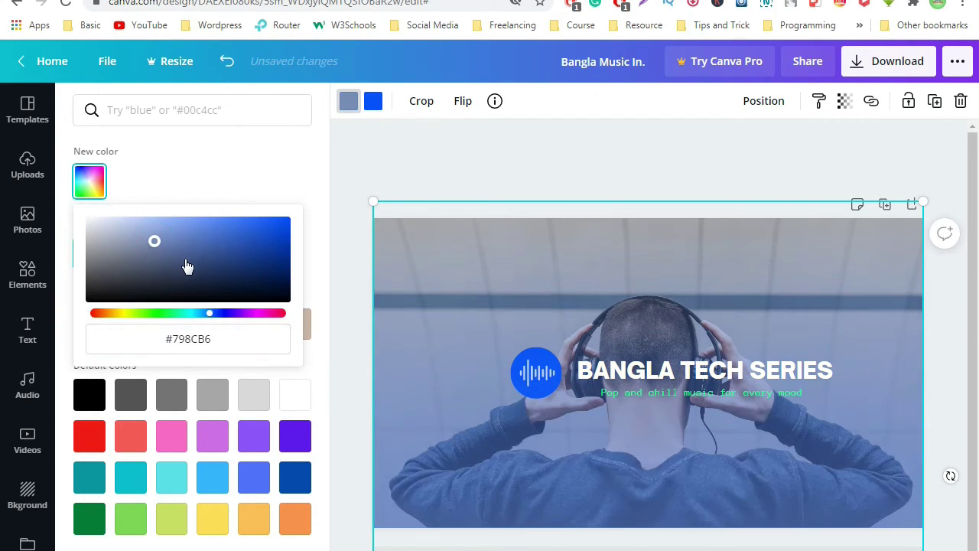
drag(205, 320, 163, 314)
drag(254, 251, 264, 233)
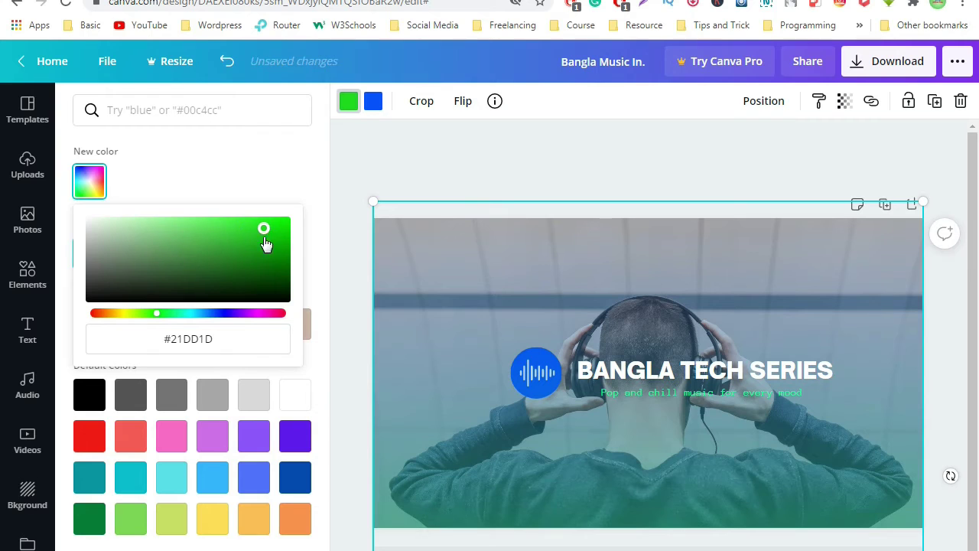
click(702, 271)
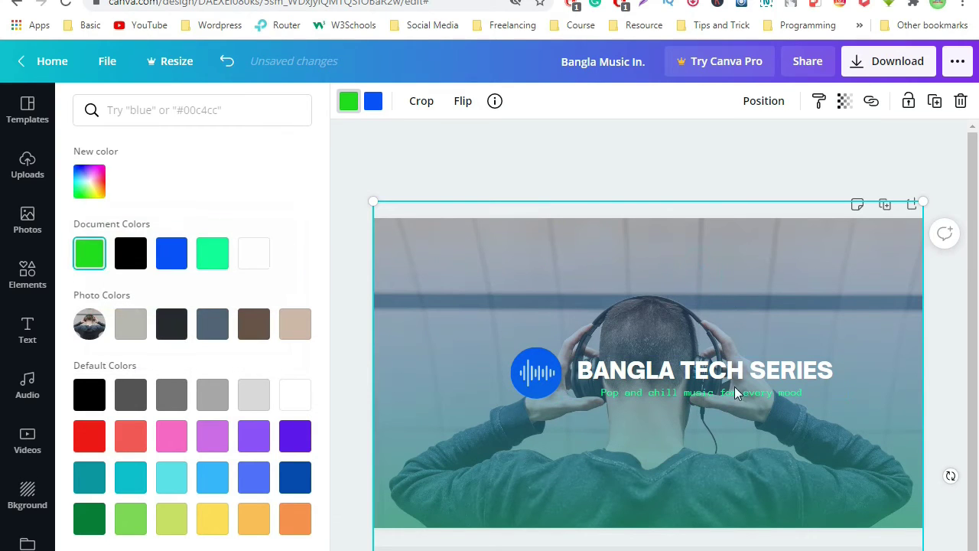
click(738, 141)
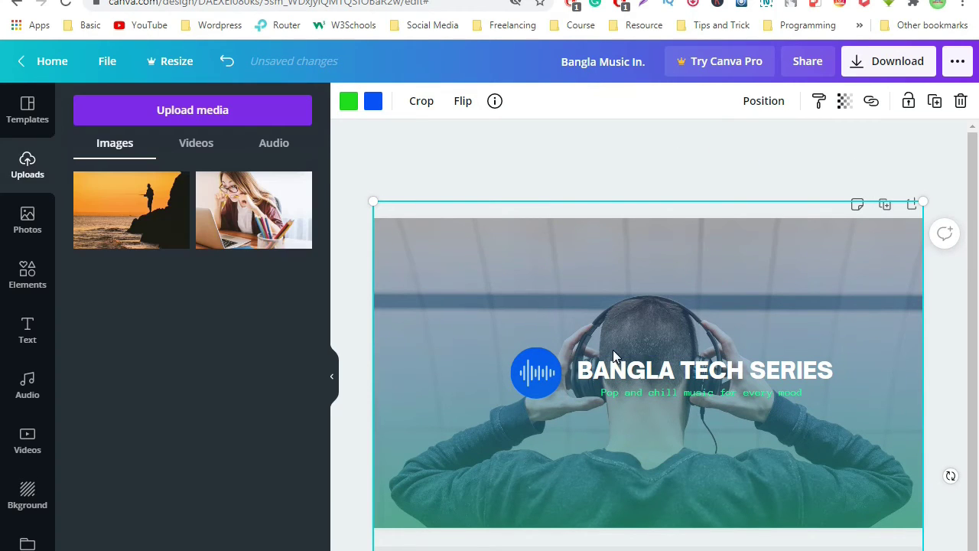
Examine the available fonts and the additional text formatting options for the headline without changing it.
click(639, 366)
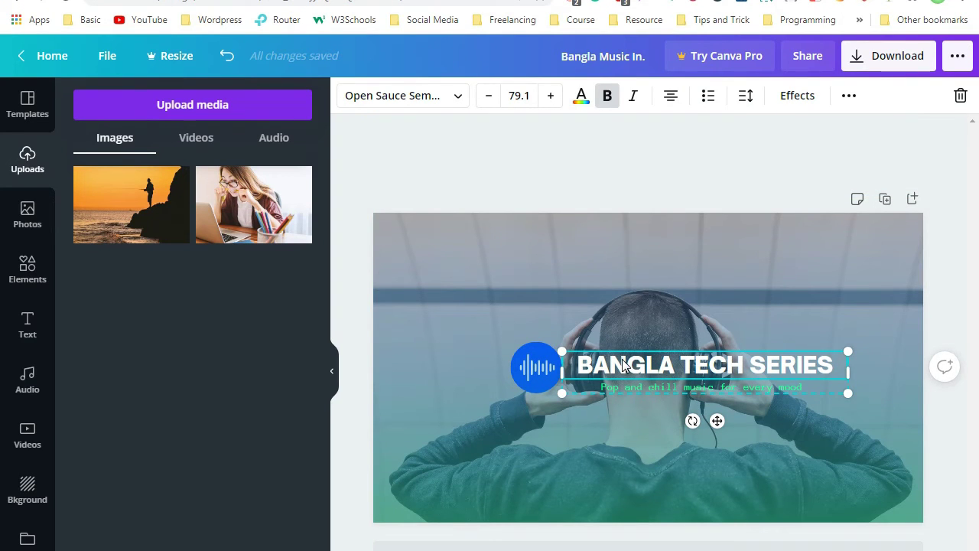
double_click(623, 366)
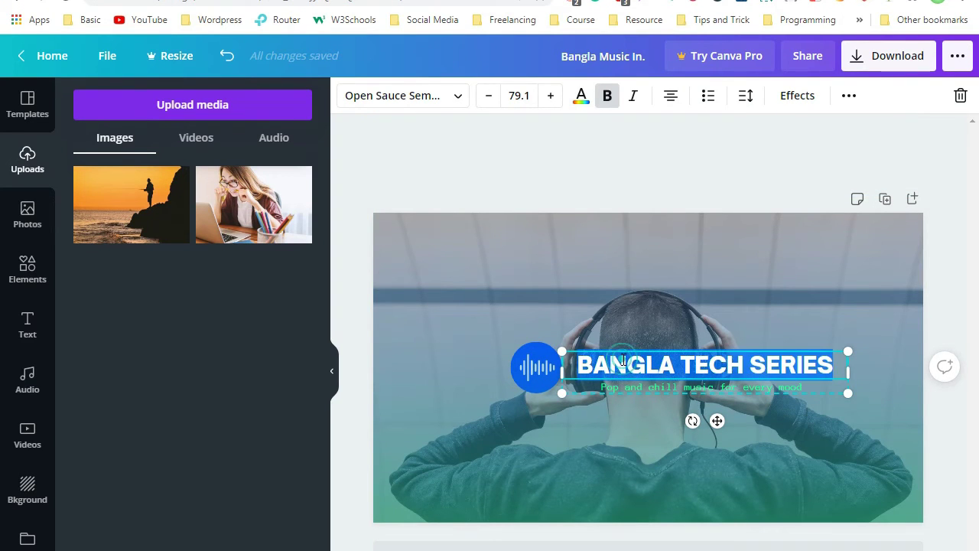
click(418, 95)
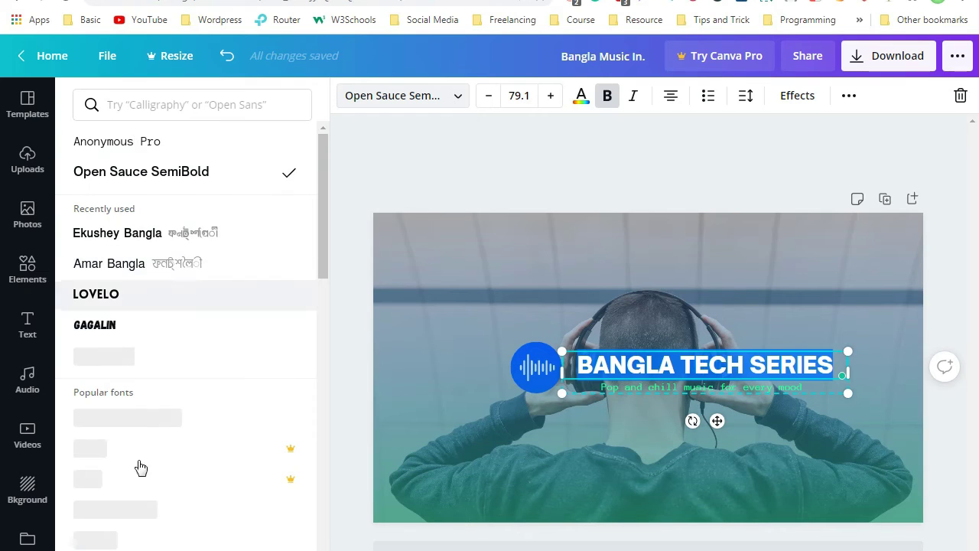
click(429, 164)
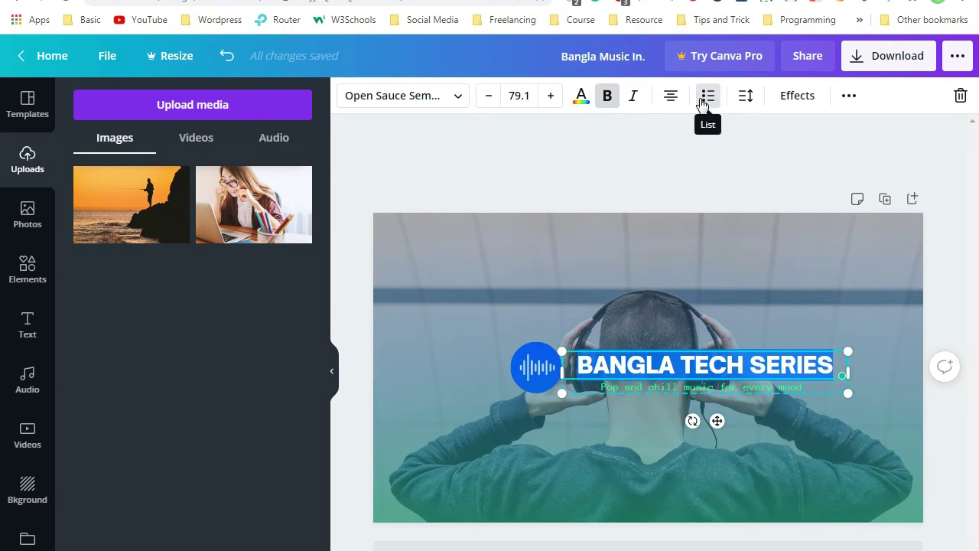
click(847, 93)
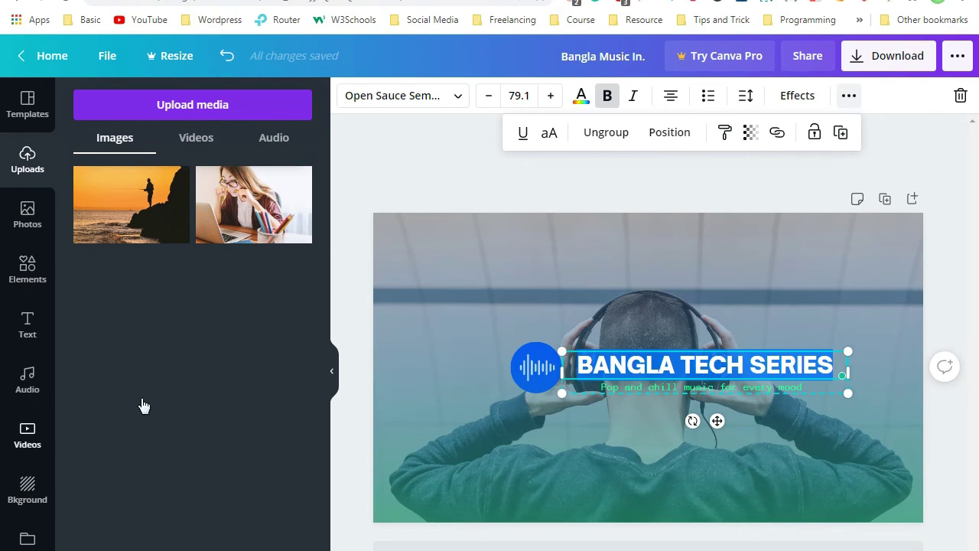
click(508, 157)
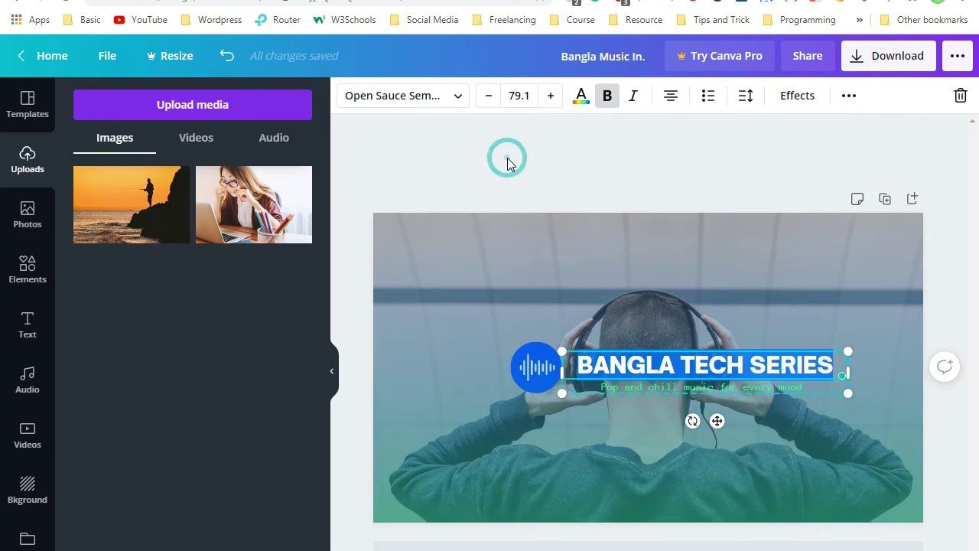
click(393, 456)
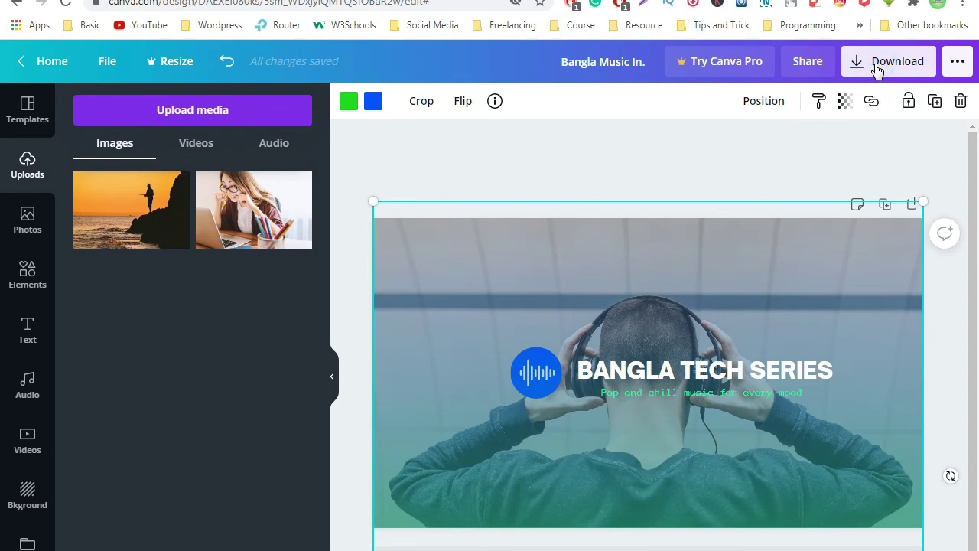
Download the banner as a PNG and save it under the file name "Bangla Music In.".
click(878, 67)
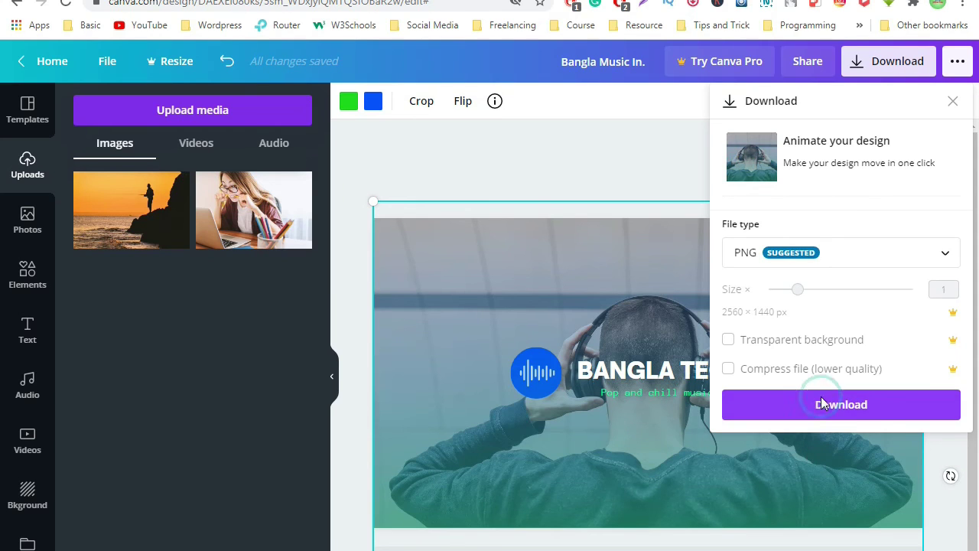
click(821, 402)
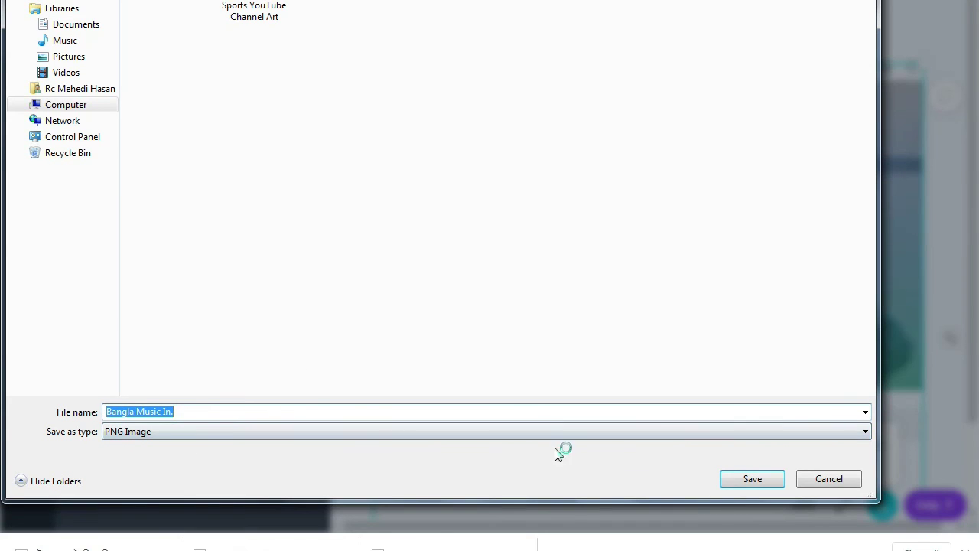
click(744, 479)
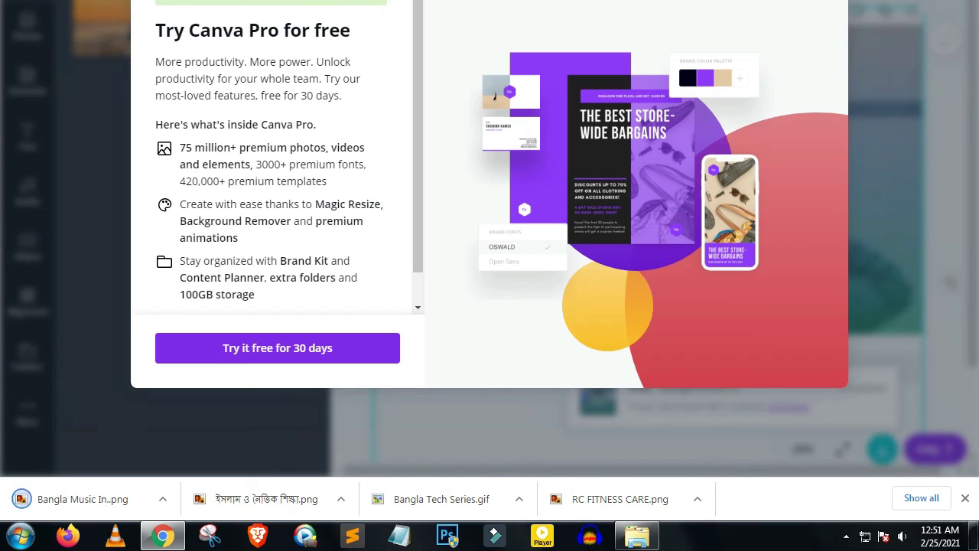
Dismiss the Canva Pro trial offer and preview the finished banner in full screen.
key(Escape)
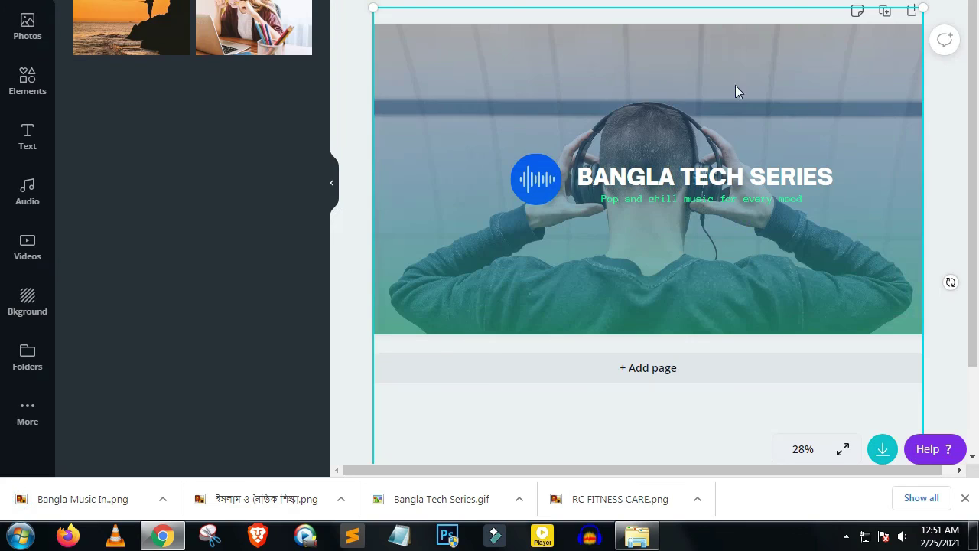
key(ctrl+alt+p)
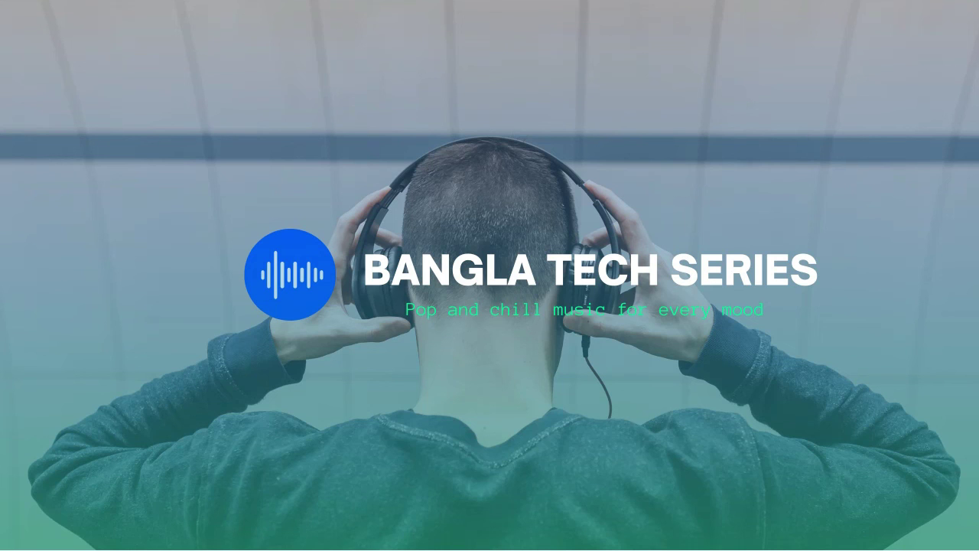
key(Escape)
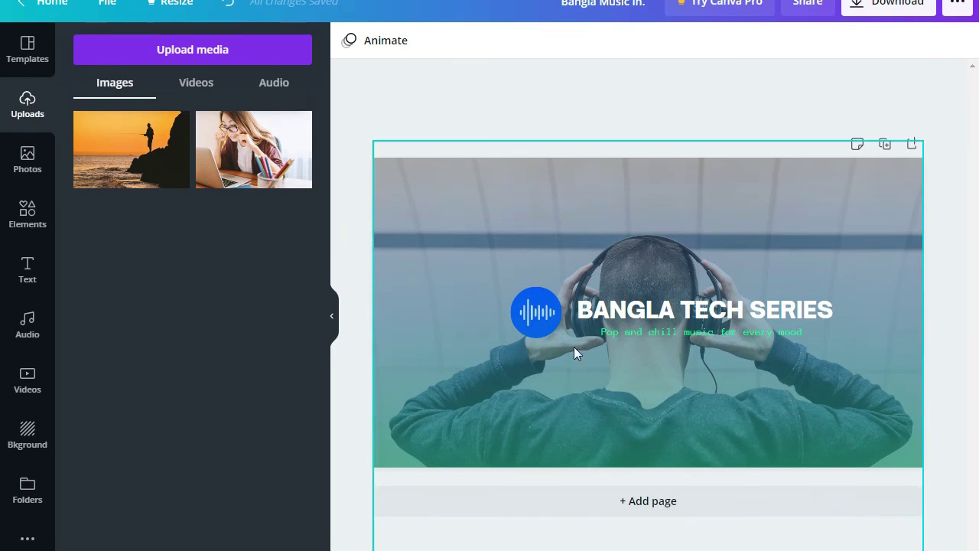
Send the headline and tagline group one layer backward and open the layer-order options for the gradient overlay.
click(629, 306)
right_click(632, 306)
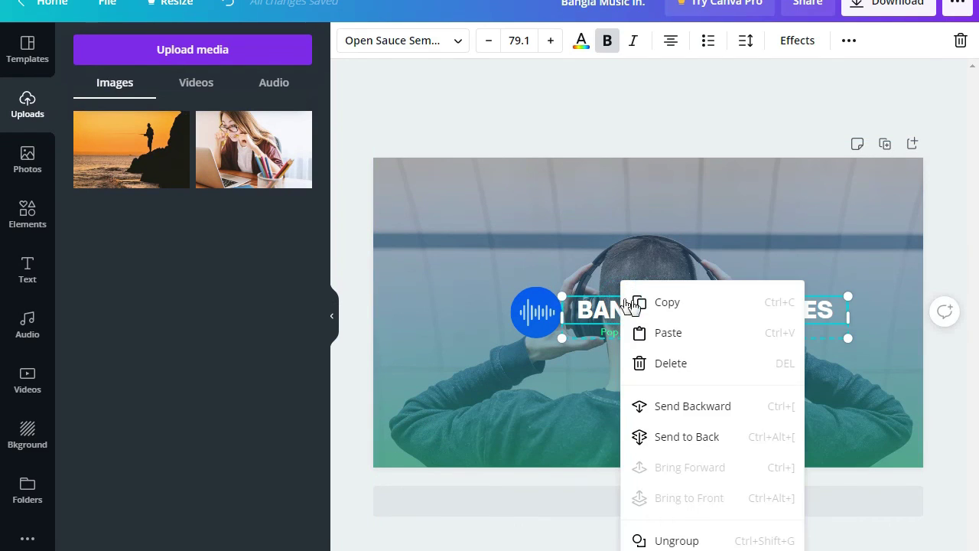
click(680, 406)
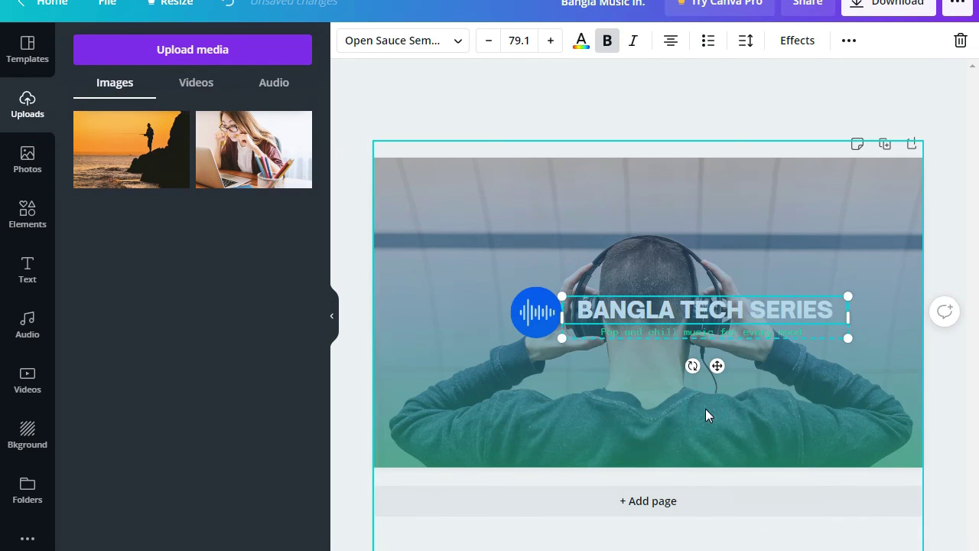
right_click(675, 305)
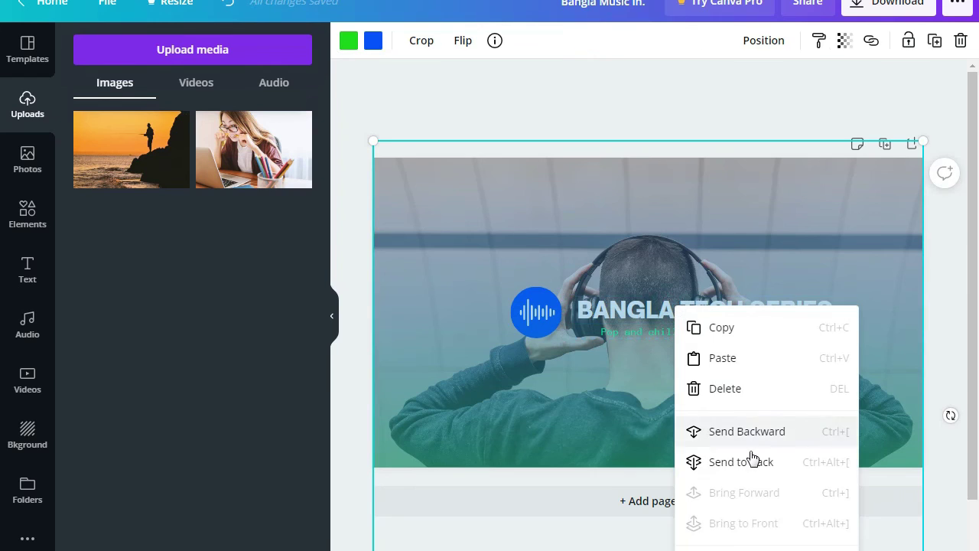